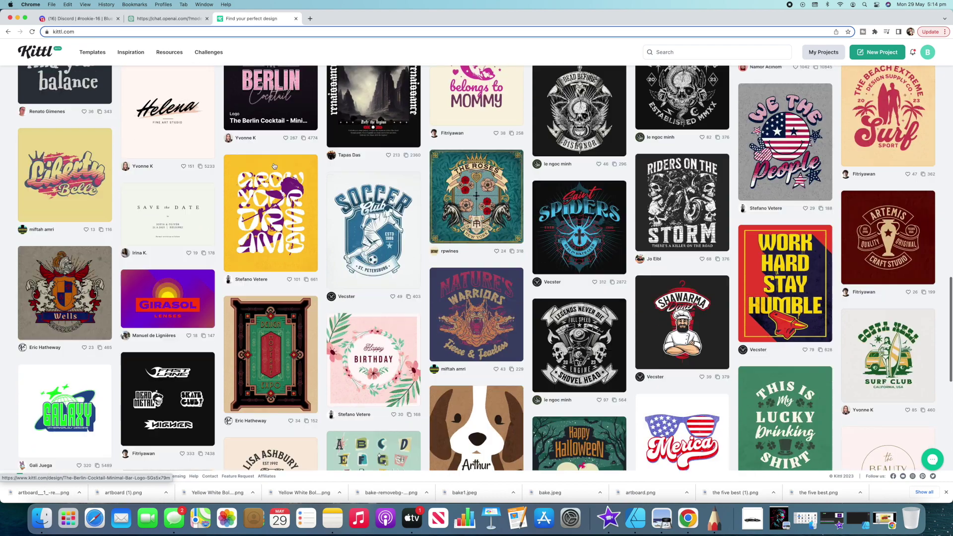
Step: Look through the template gallery and create a new blank project
scroll(273, 165, down, 5)
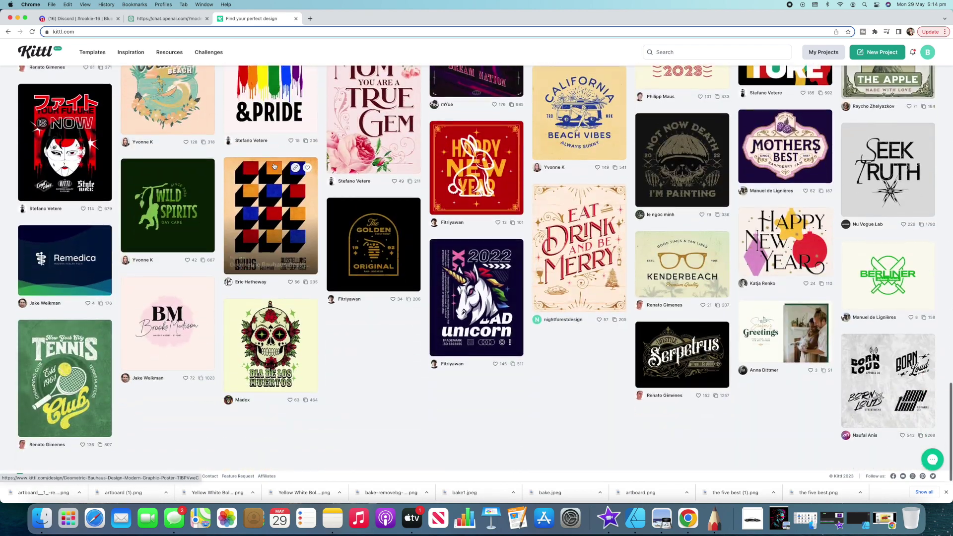
scroll(273, 165, up, 6)
scroll(274, 165, up, 6)
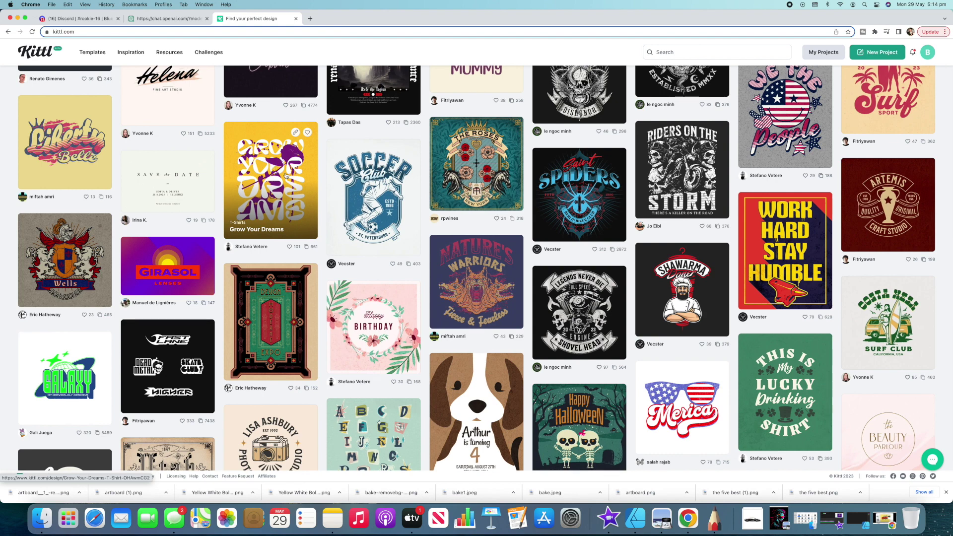
scroll(274, 165, up, 15)
click(882, 55)
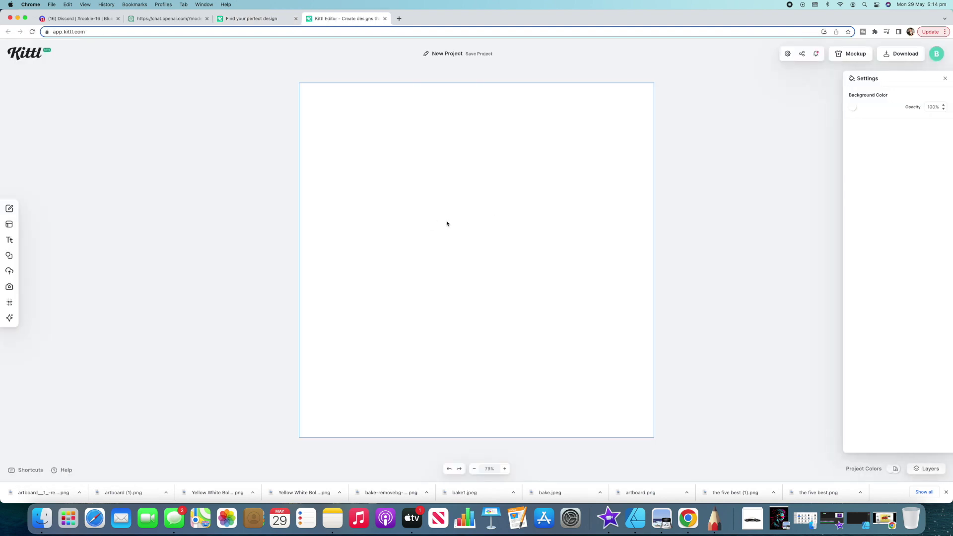
Step: Set the artboard's background to a solid light green, hex b3ffb8
click(852, 108)
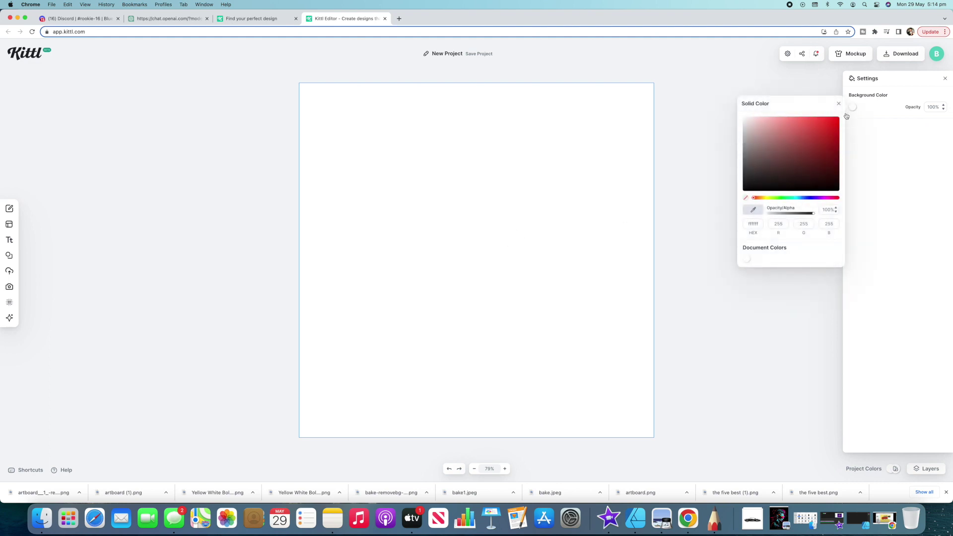
drag(775, 198, 783, 199)
drag(798, 126, 771, 118)
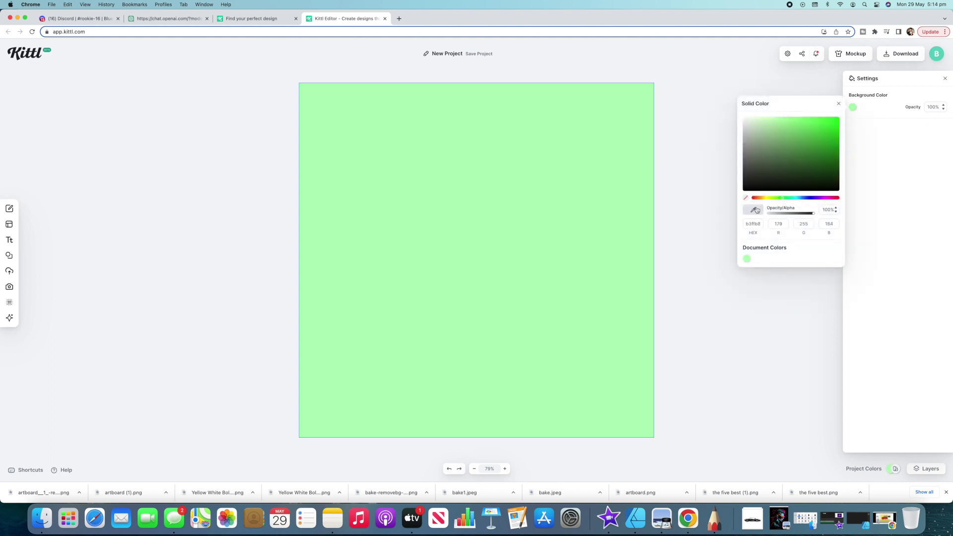
click(695, 242)
Step: Add a headline text to the artboard and set its typeface to Lapsus Pro
click(9, 240)
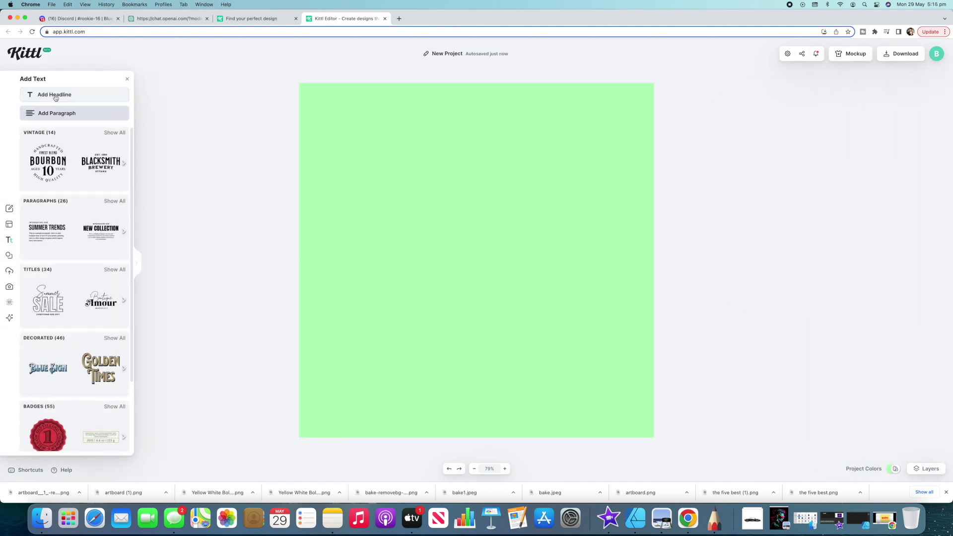
click(55, 96)
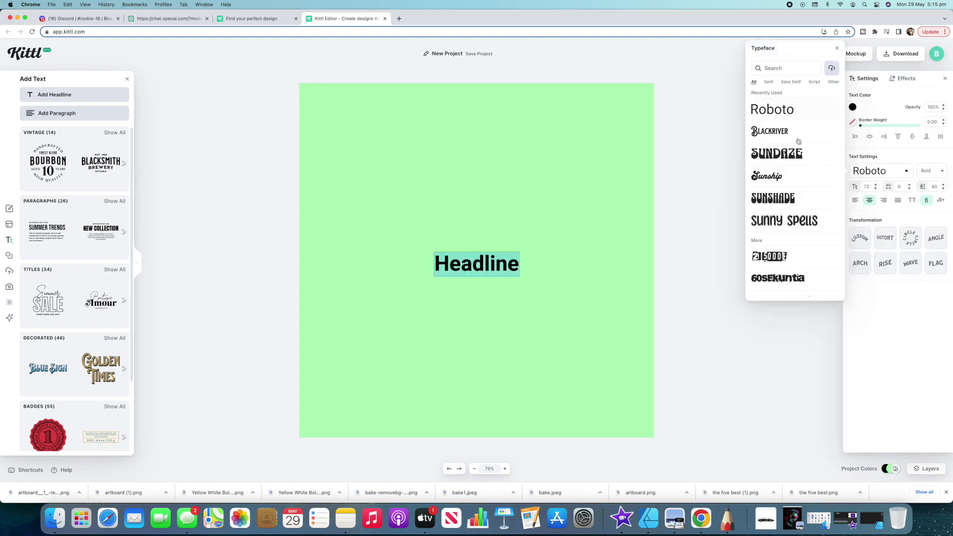
scroll(798, 141, down, 20)
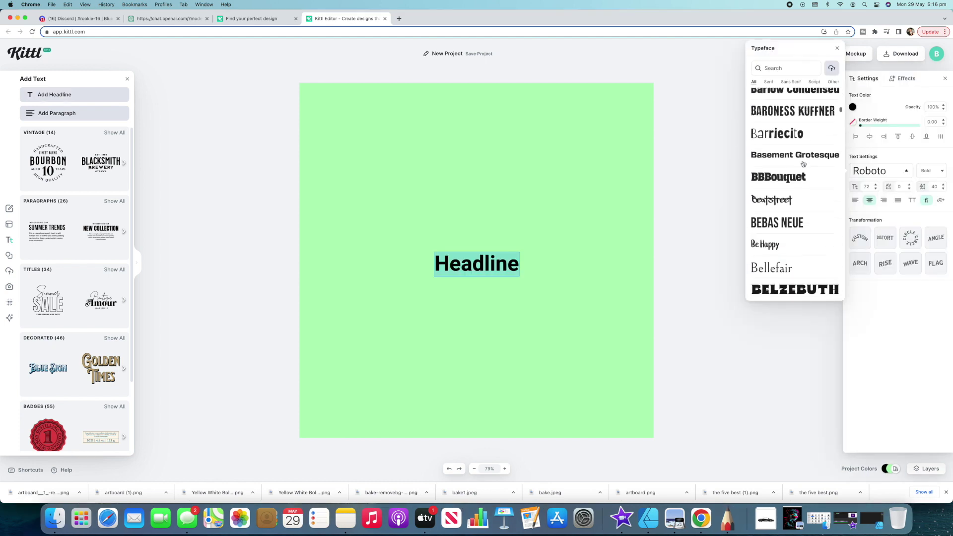
scroll(803, 164, down, 15)
click(789, 215)
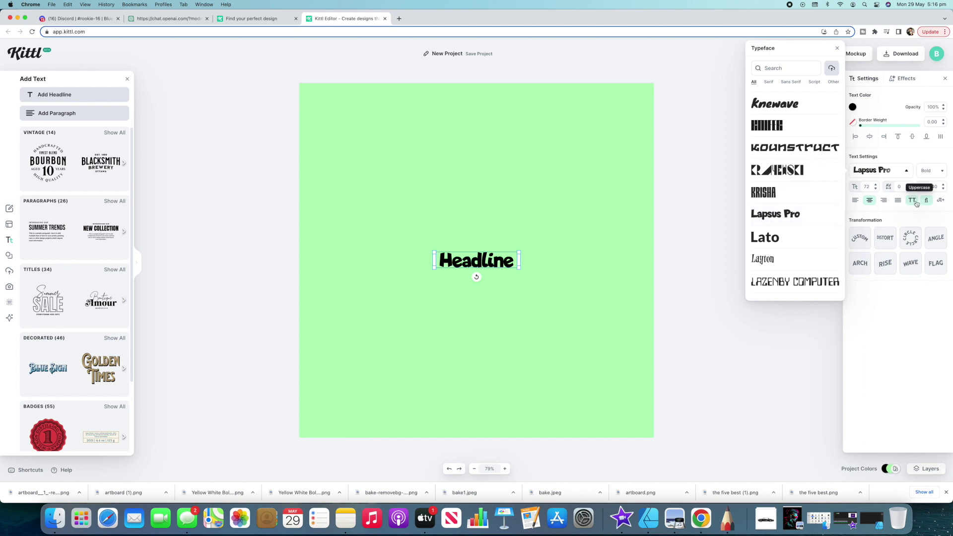
Step: Make the headline uppercase, change its wording to "KAPOW!" and enlarge it across the artboard to font size 337
click(912, 201)
double_click(476, 260)
text(KAPOW!)
drag(598, 341, 708, 155)
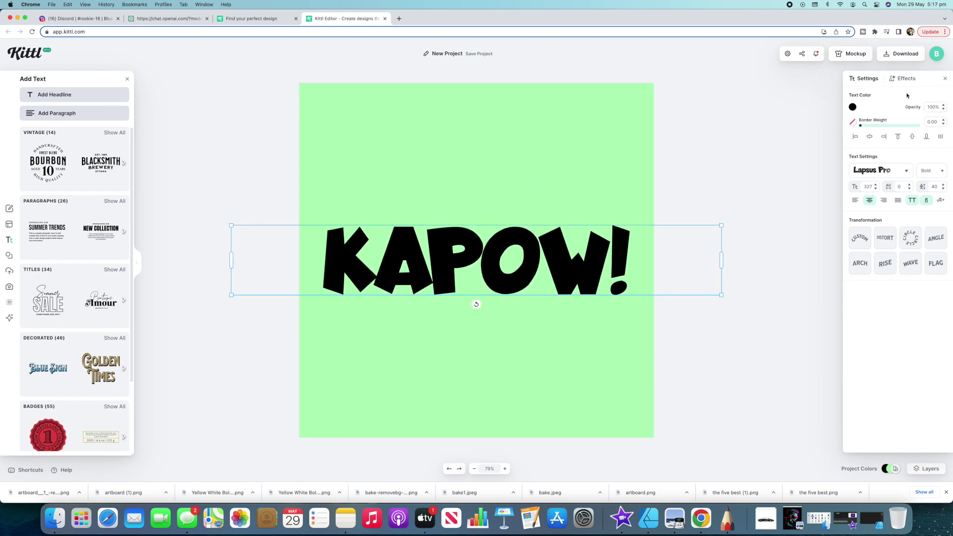
Step: Apply the Block Shadow effect to the KAPOW! text and set the shadow colour to black
click(908, 82)
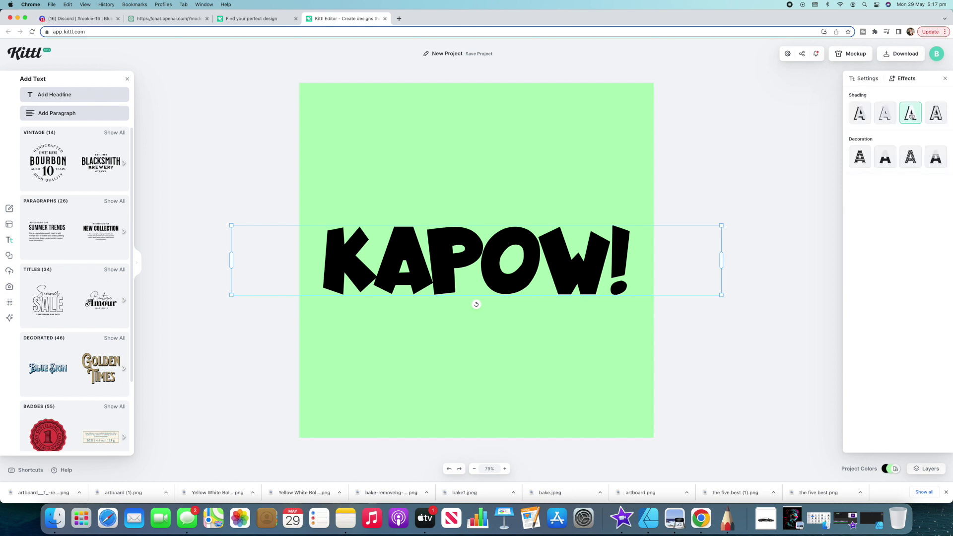
click(910, 113)
click(943, 132)
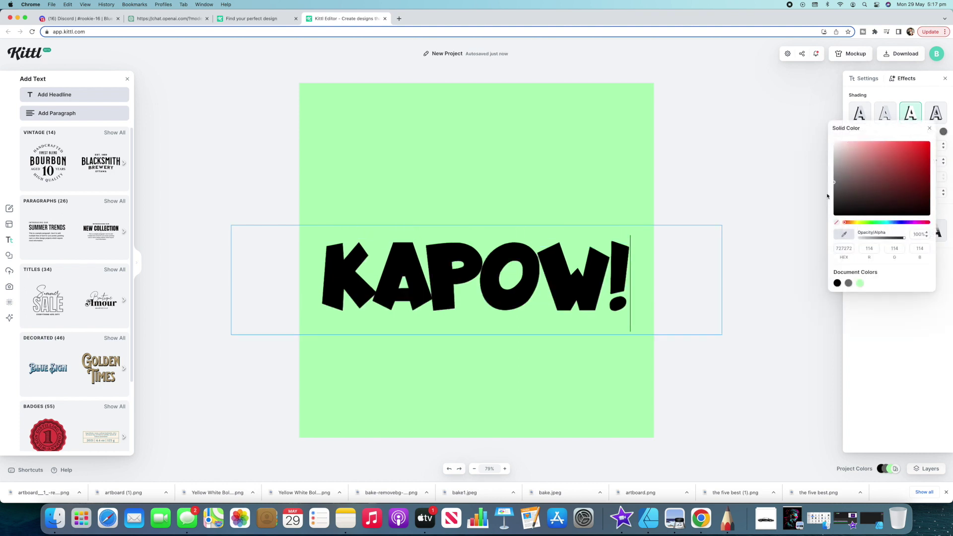
drag(830, 213, 824, 251)
Step: Set the fill colour of the KAPOW! text to yellow, leaving its shadow black
click(864, 78)
click(852, 107)
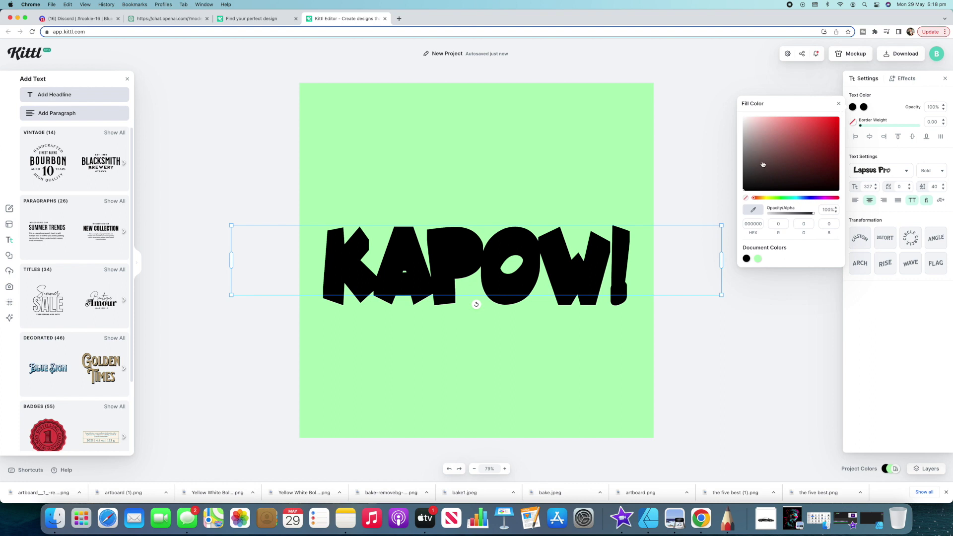
key(Escape)
click(572, 251)
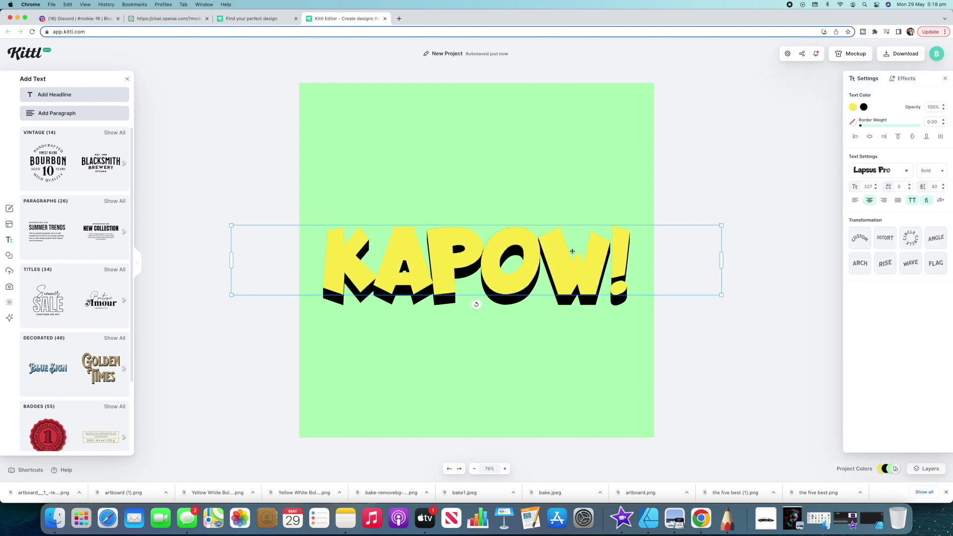
Step: Set the text's block shadow to an angle of -130°, an offset of 7 and an outline width of 17
click(902, 78)
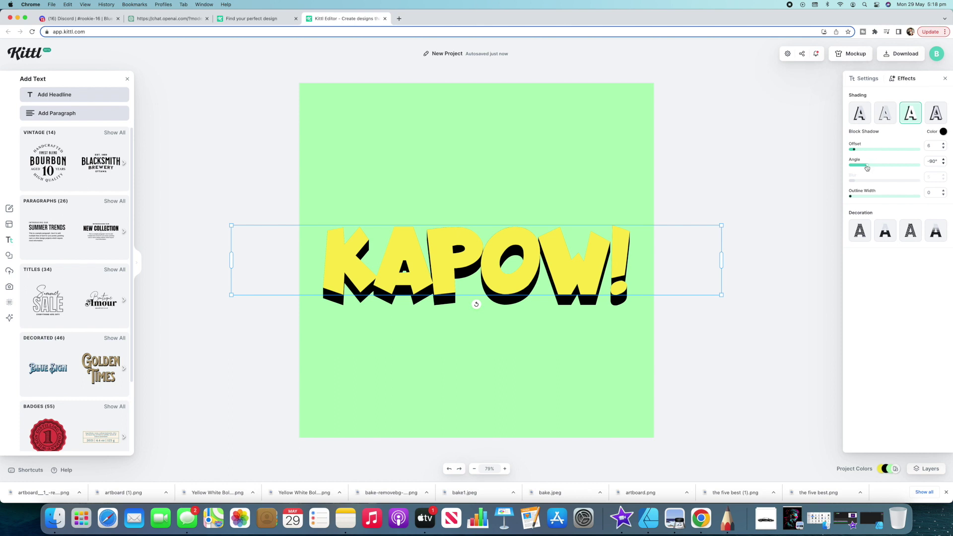
mouse_move(867, 167)
mouse_down()
mouse_move(931, 166)
mouse_move(859, 165)
mouse_up()
mouse_move(853, 149)
mouse_down()
mouse_move(867, 150)
mouse_move(854, 150)
mouse_up()
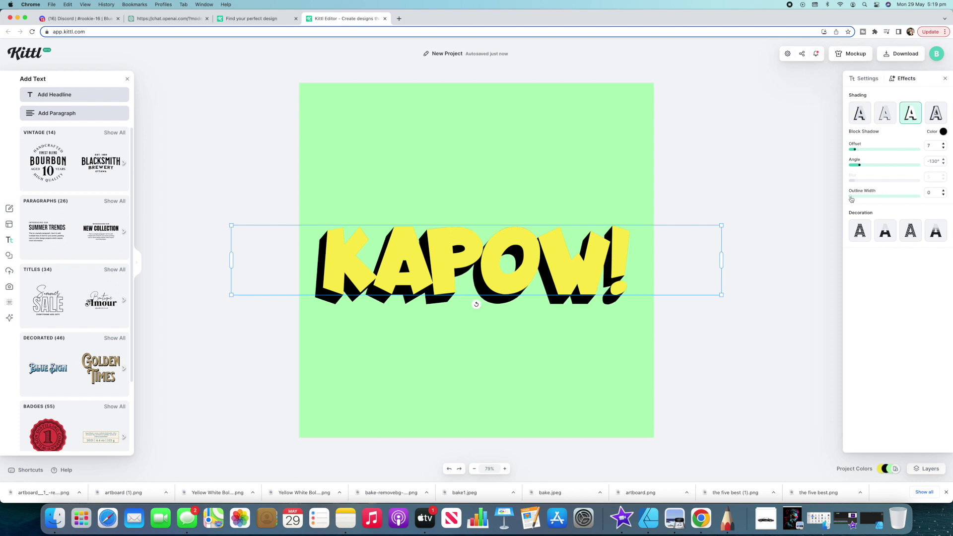
mouse_move(851, 199)
mouse_down()
mouse_move(874, 198)
mouse_move(863, 199)
mouse_up()
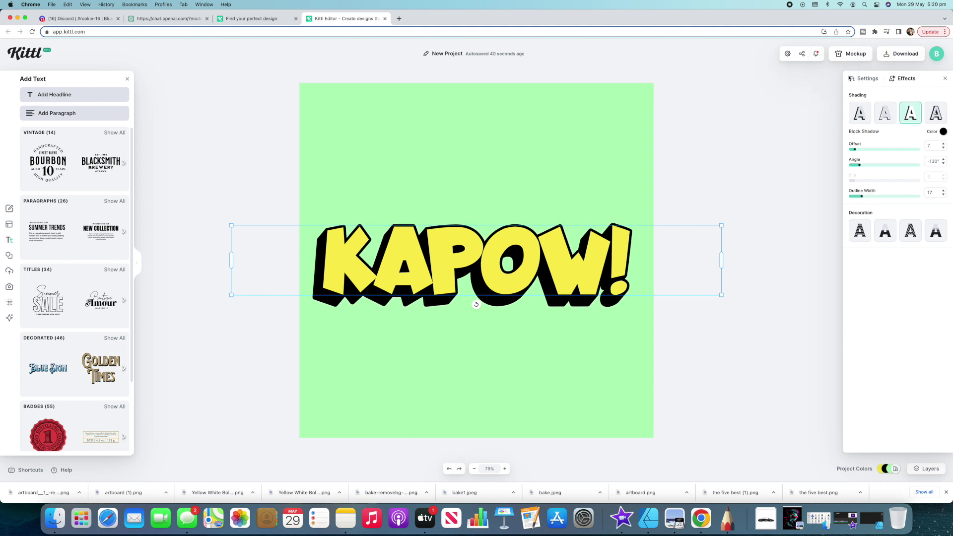
Step: Apply the Distort transformation to the KAPOW! text, pulling its lower-left and upper-right corners outward
click(864, 79)
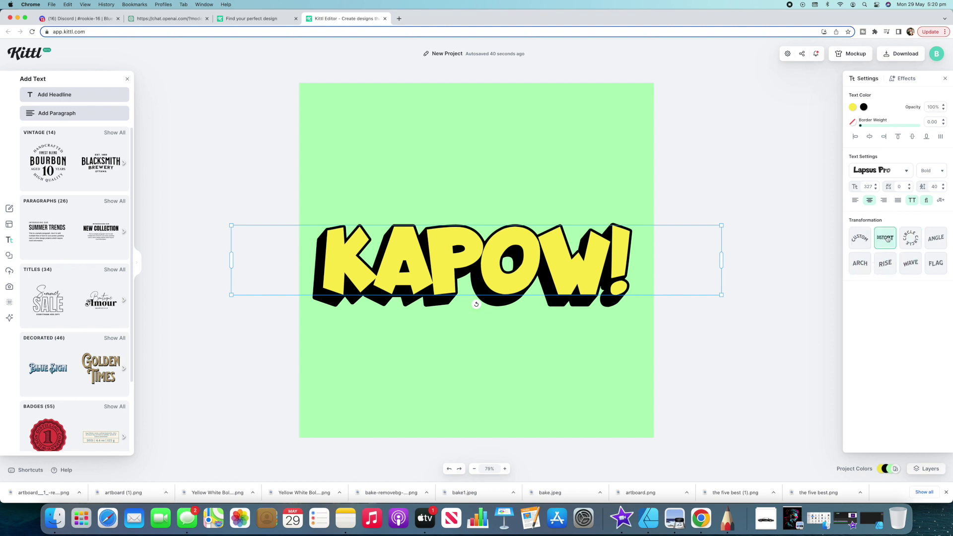
click(887, 239)
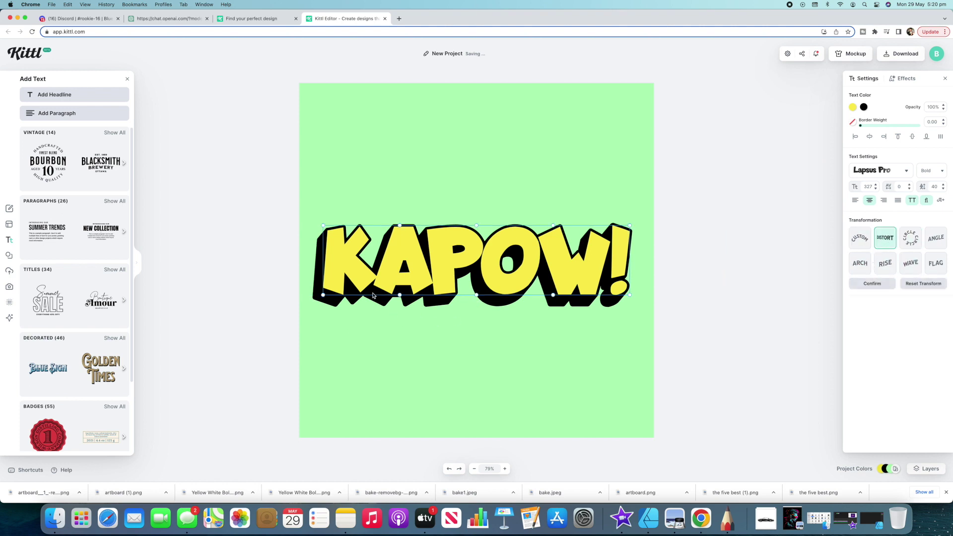
drag(323, 294, 315, 298)
drag(629, 226, 640, 216)
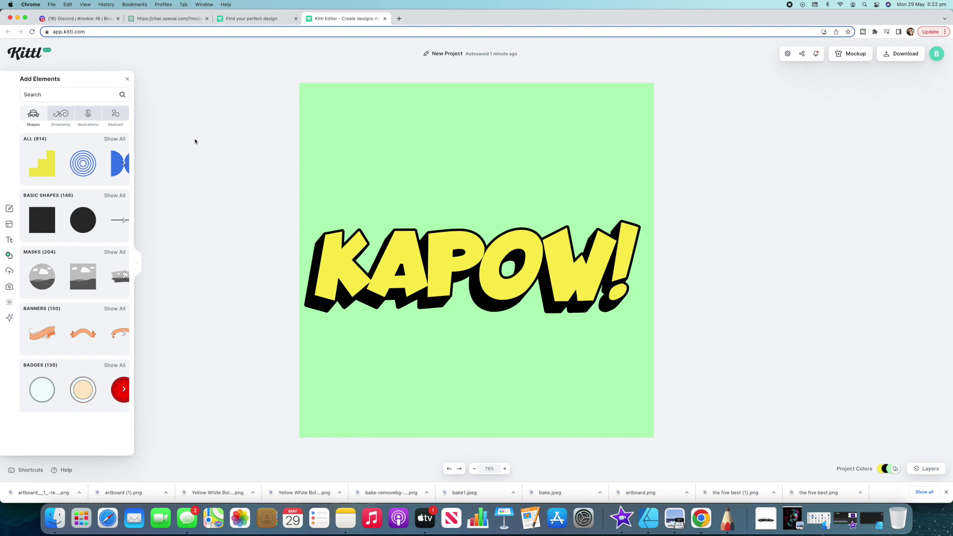
Step: Search the elements library for "cartoon" and add the black spiky burst speech bubble with the long tail
click(59, 95)
text(carto)
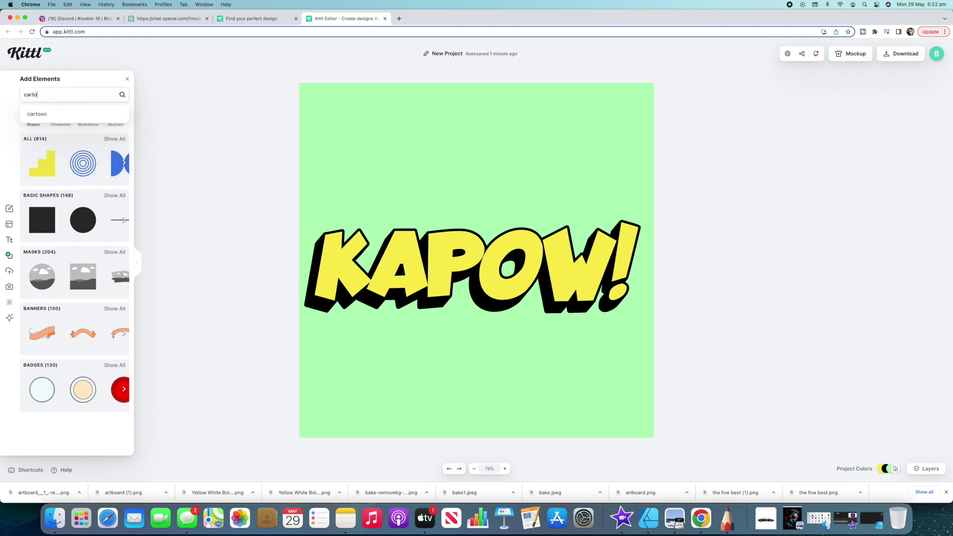
text(on)
key(Return)
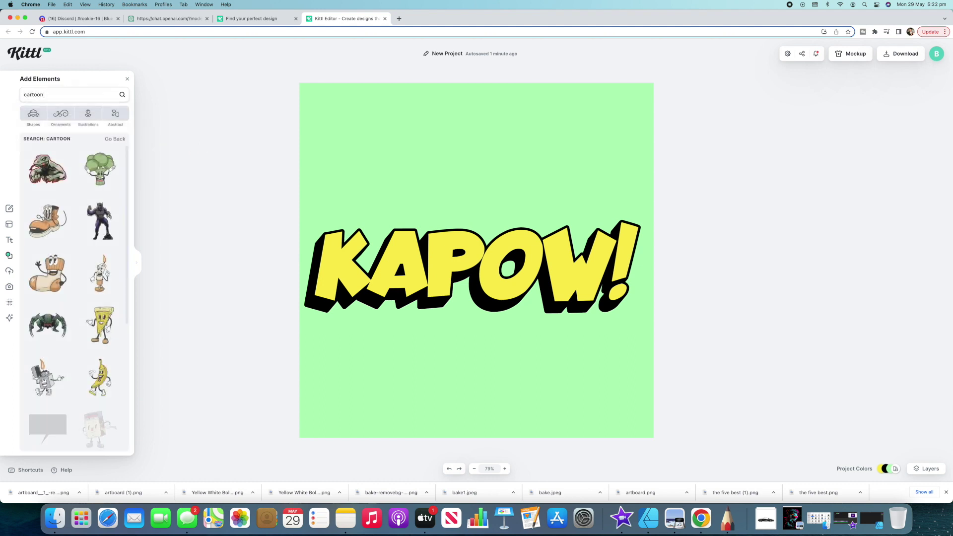
scroll(77, 208, down, 10)
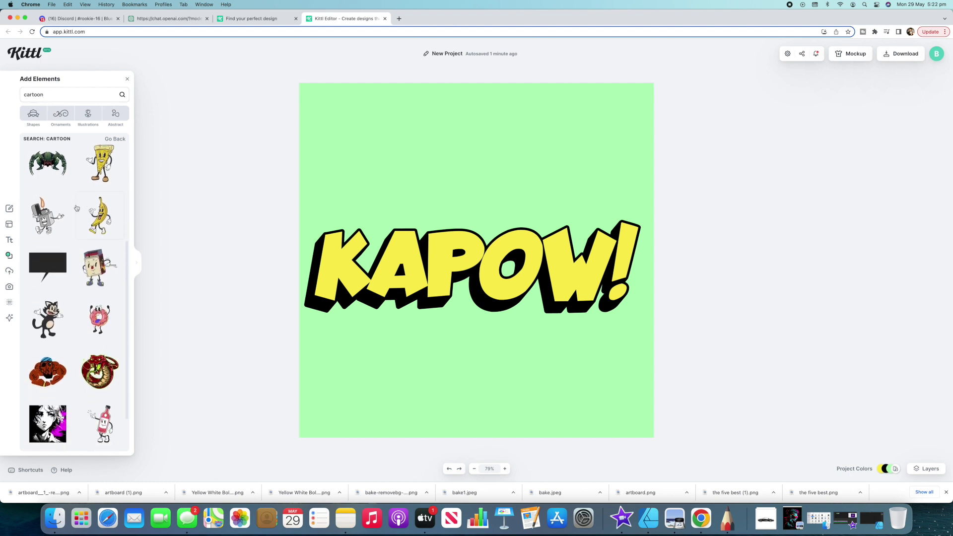
scroll(76, 207, down, 8)
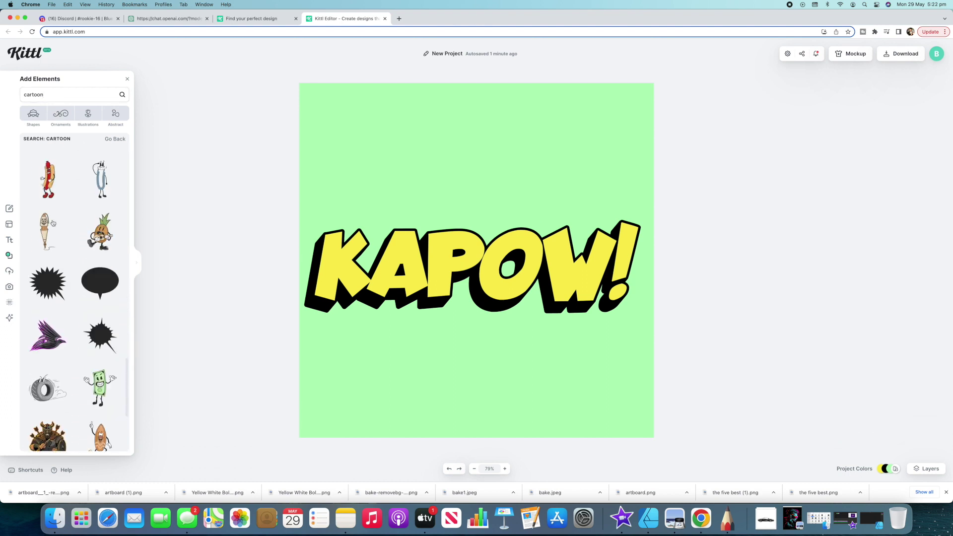
click(104, 333)
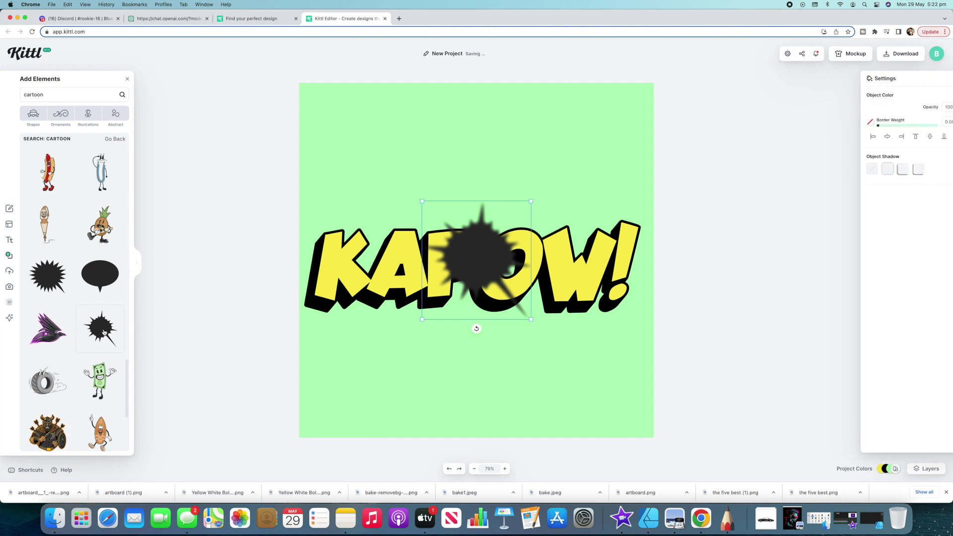
Step: Enlarge the spiky burst around the artboard's centre and send it behind the KAPOW! text
drag(422, 201, 481, 266)
right_click(480, 266)
click(501, 319)
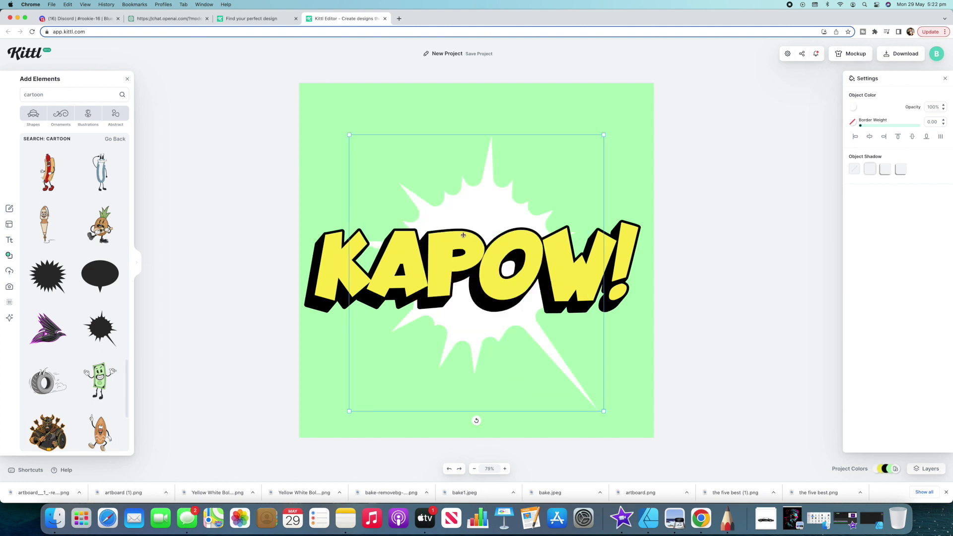
click(755, 264)
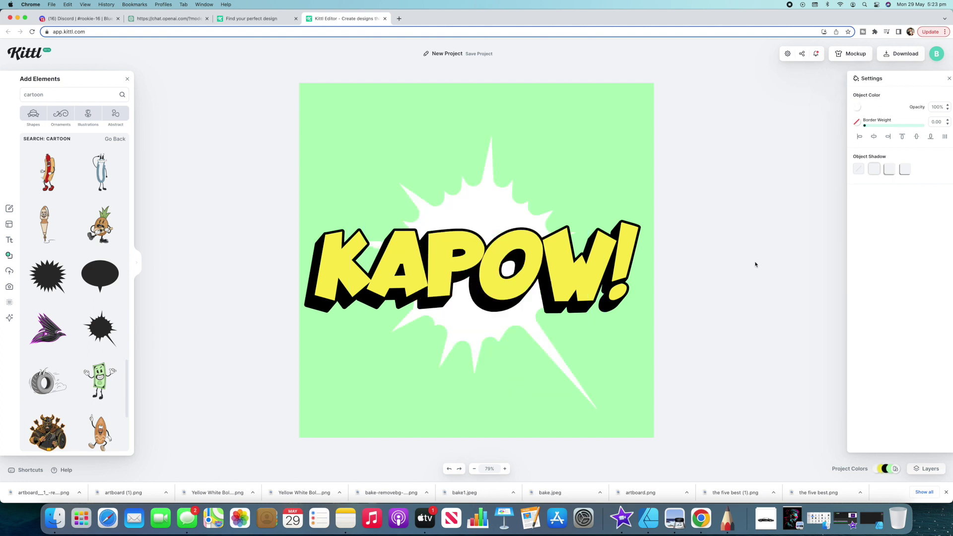
Step: Set the colour of the spiky burst behind the text to red
click(467, 202)
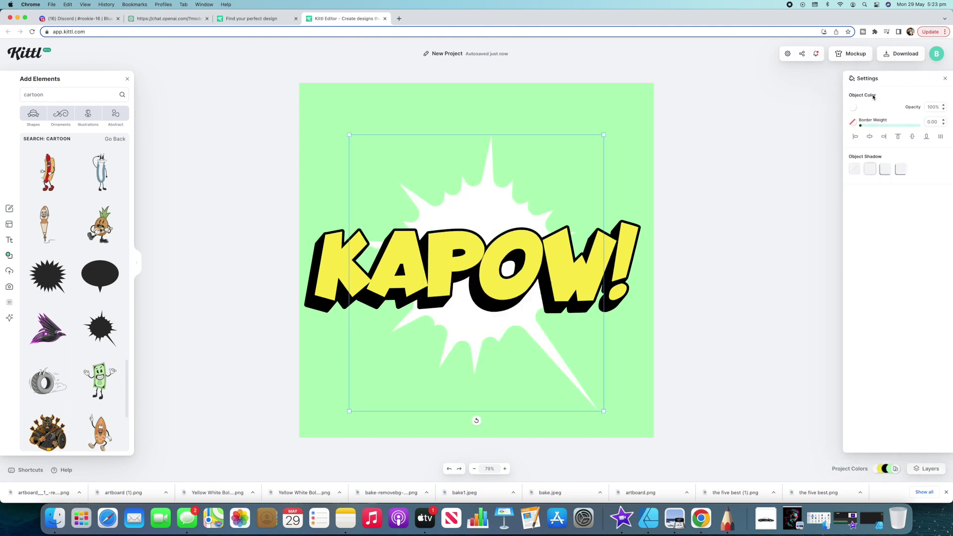
click(856, 109)
click(747, 258)
click(696, 256)
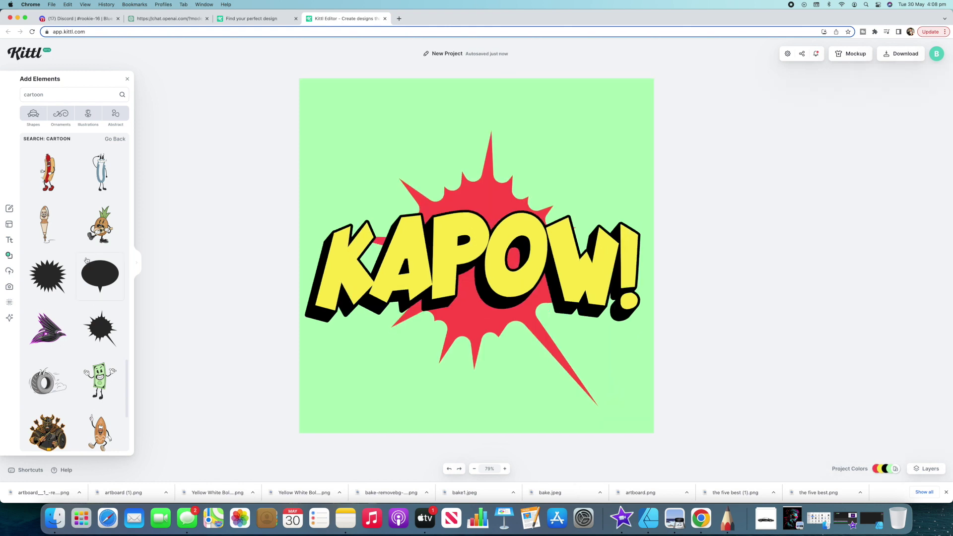
Step: Browse the remaining cartoon elements and the full Speech Bubbles shape collection for other comic-style shapes
scroll(87, 260, down, 5)
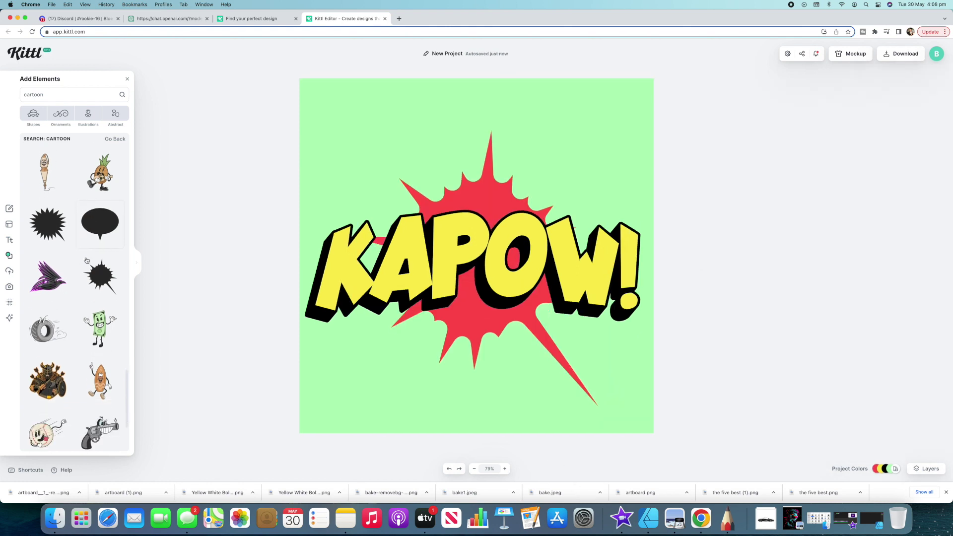
scroll(86, 260, down, 2)
scroll(87, 260, down, 6)
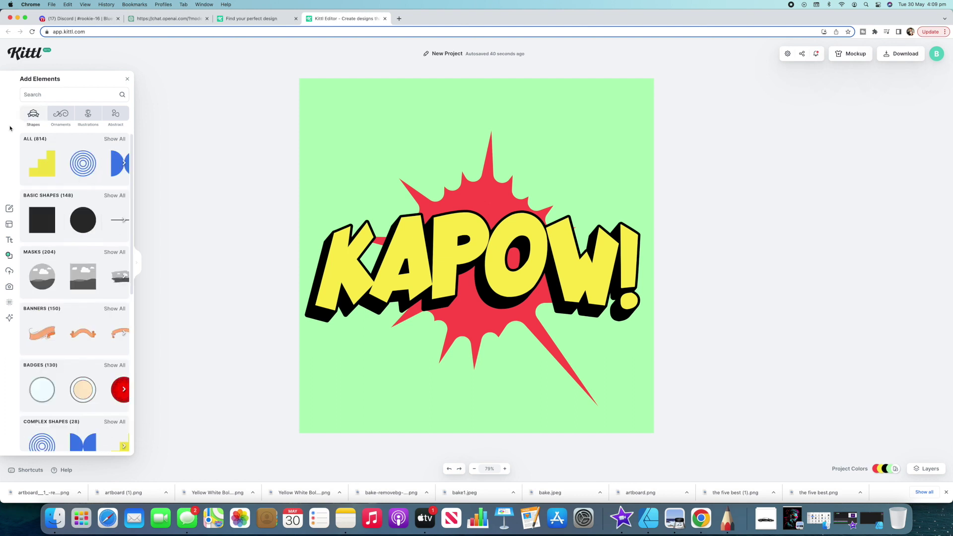
scroll(61, 186, down, 5)
scroll(61, 185, down, 1)
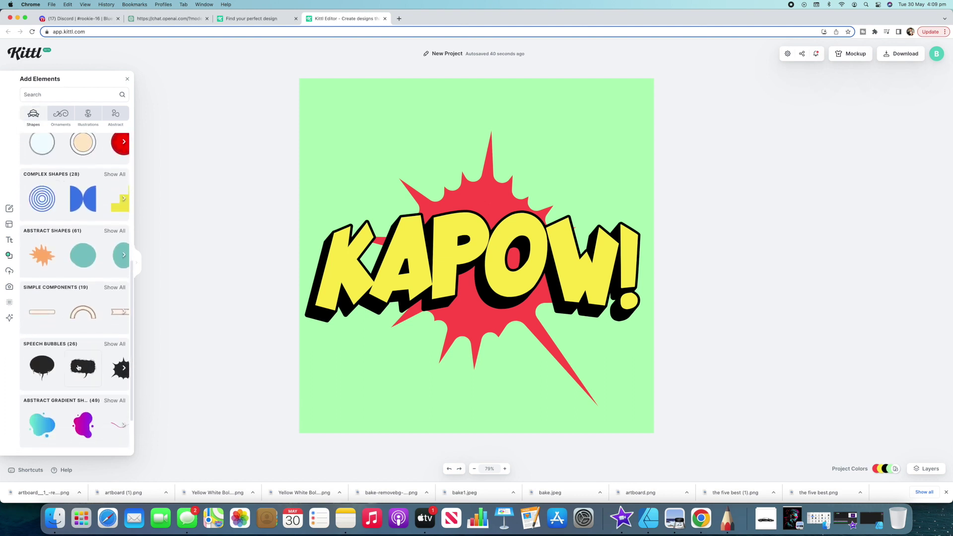
click(115, 344)
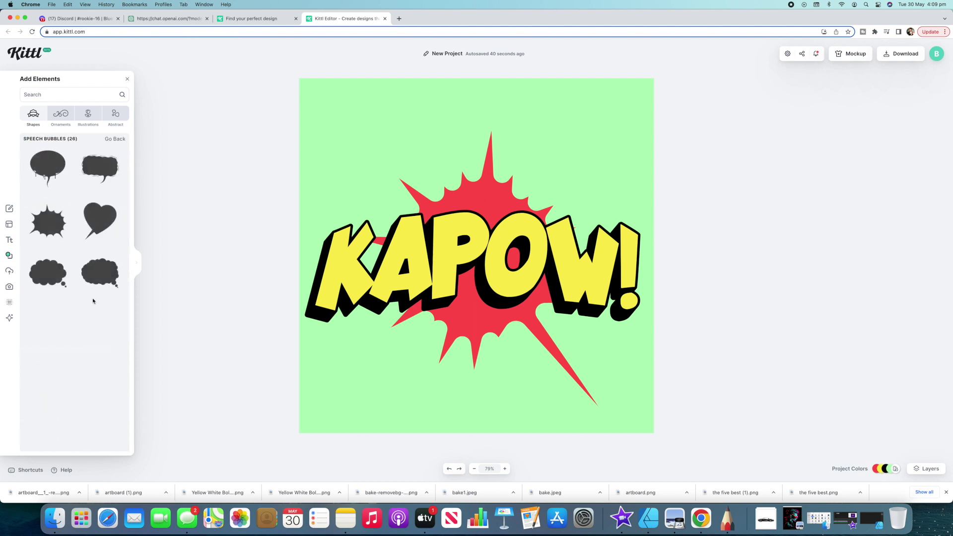
scroll(93, 301, down, 3)
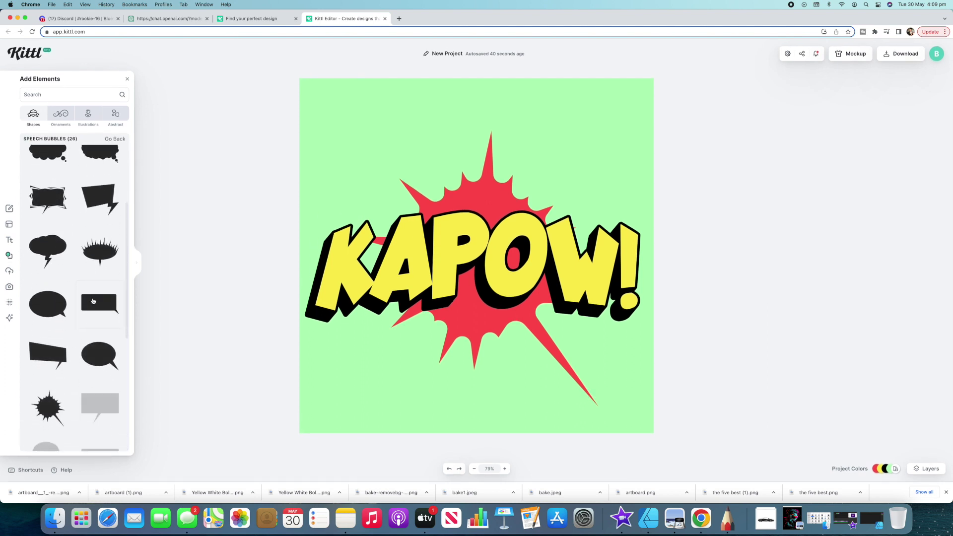
scroll(75, 303, up, 3)
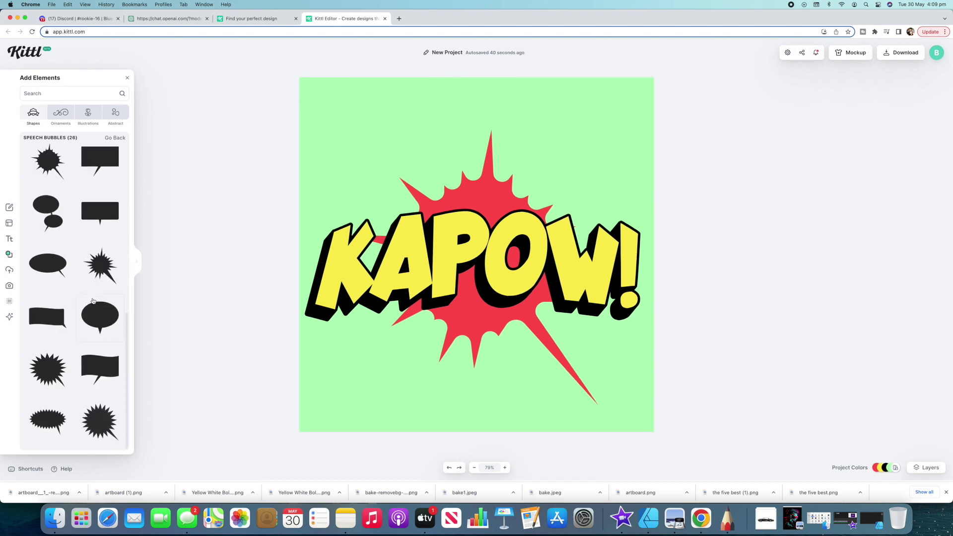
Step: Apply the first halftone texture, the coarse grainy dot pattern, to the whole design and set its opacity to 12.1
click(9, 304)
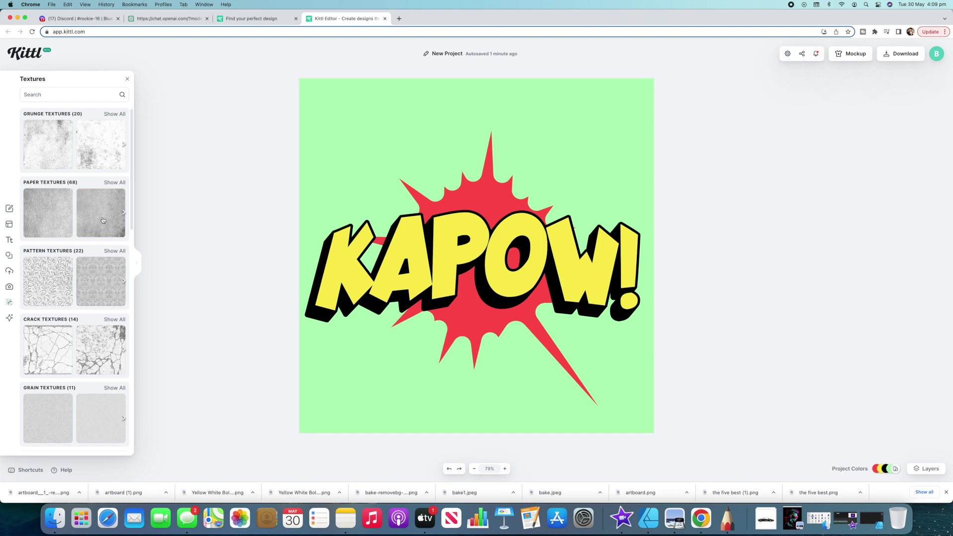
scroll(103, 220, down, 7)
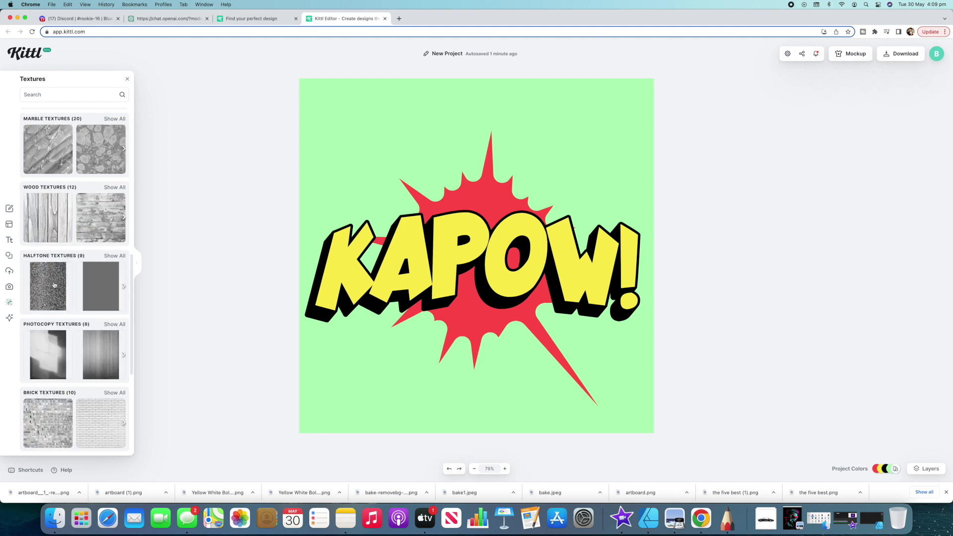
scroll(57, 283, down, 4)
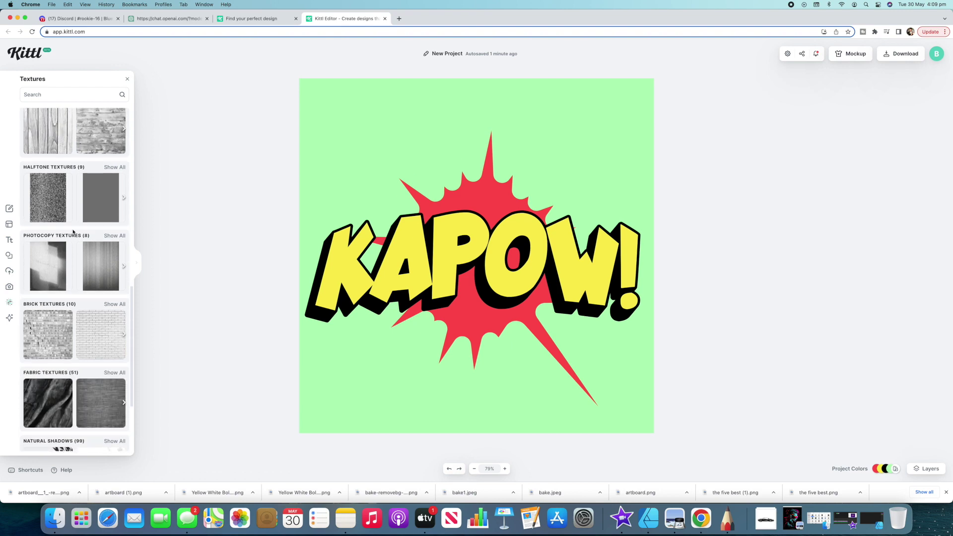
scroll(57, 283, down, 4)
scroll(73, 229, up, 4)
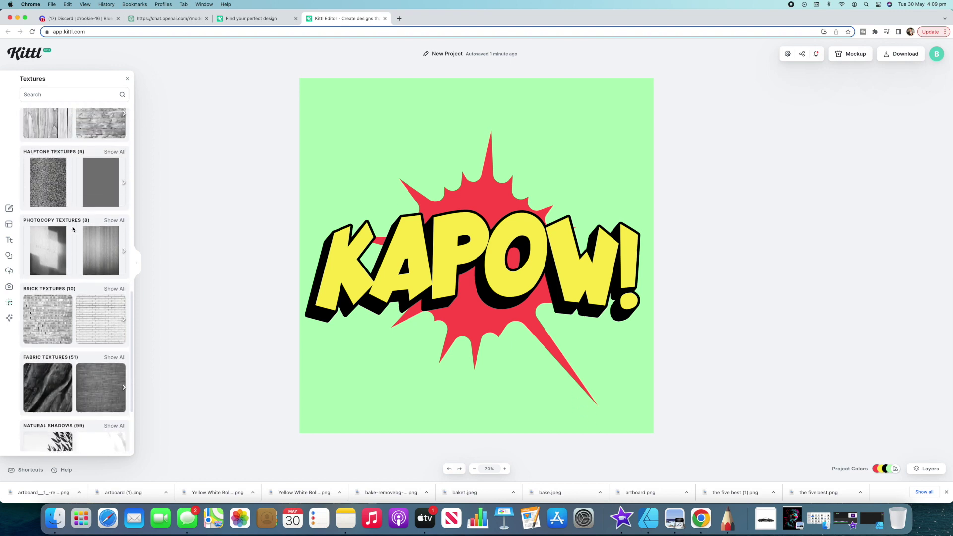
click(114, 166)
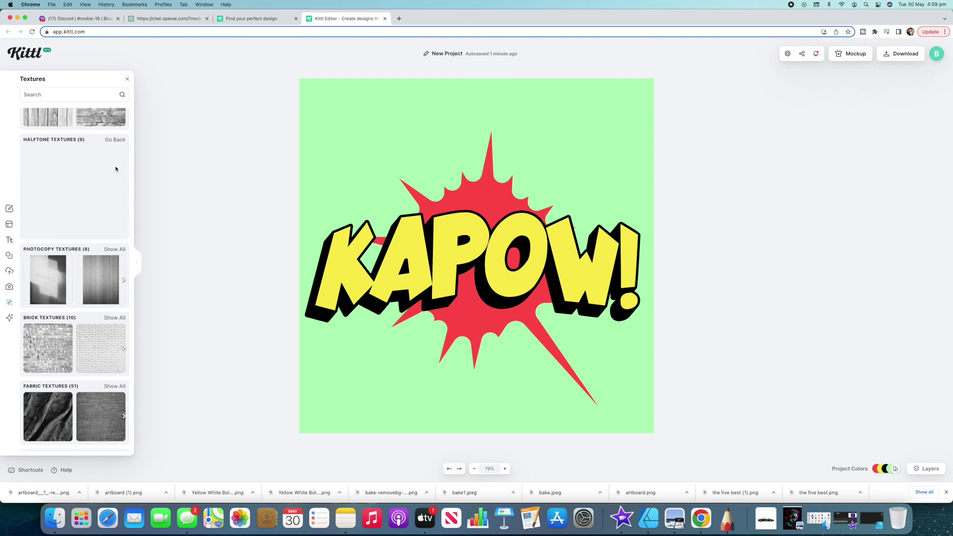
click(54, 140)
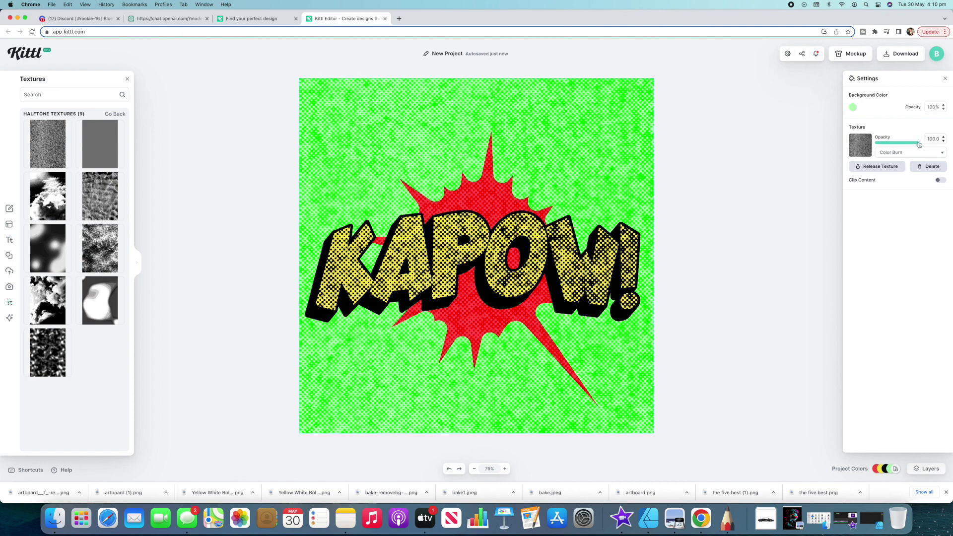
drag(918, 145, 881, 146)
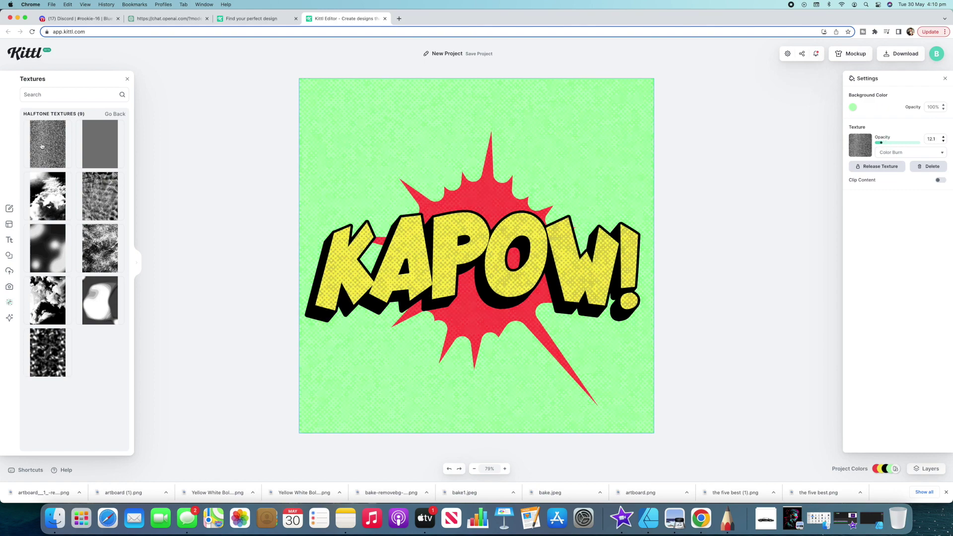
Step: Try several other halftone textures on the design and settle on the uniform fine-dot one
click(97, 144)
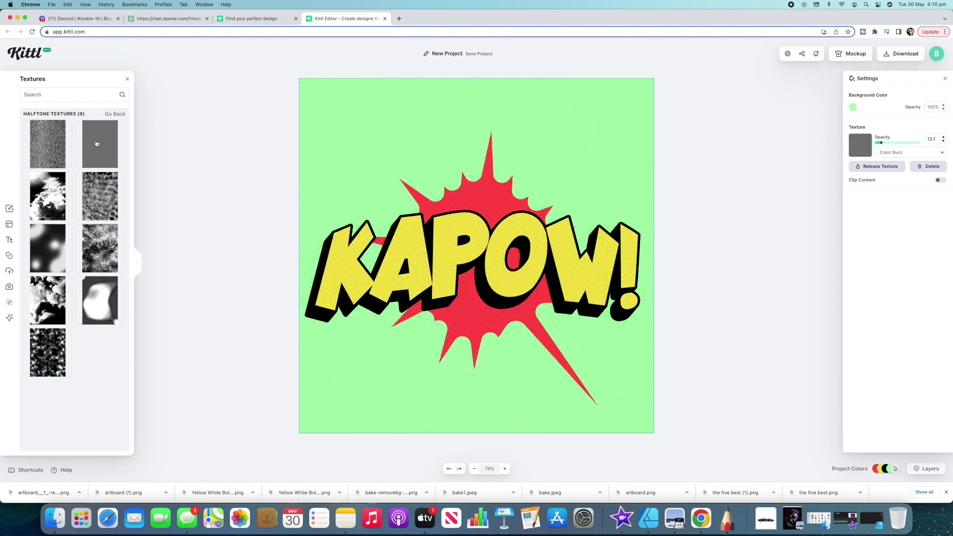
click(48, 196)
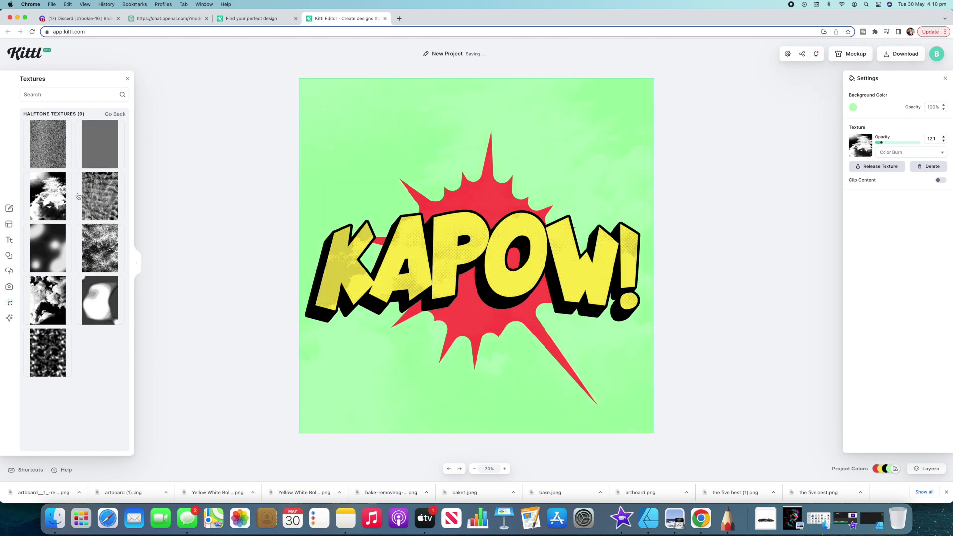
click(99, 197)
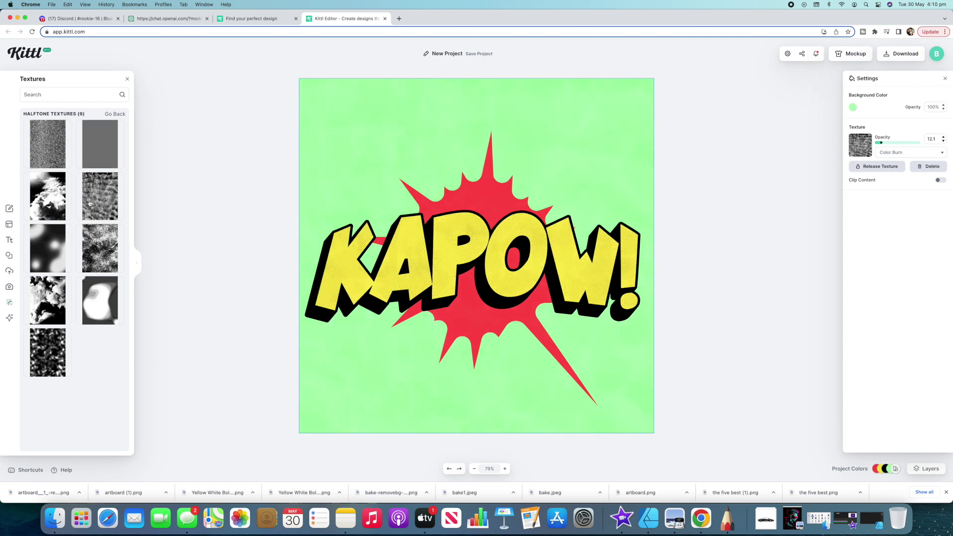
click(49, 244)
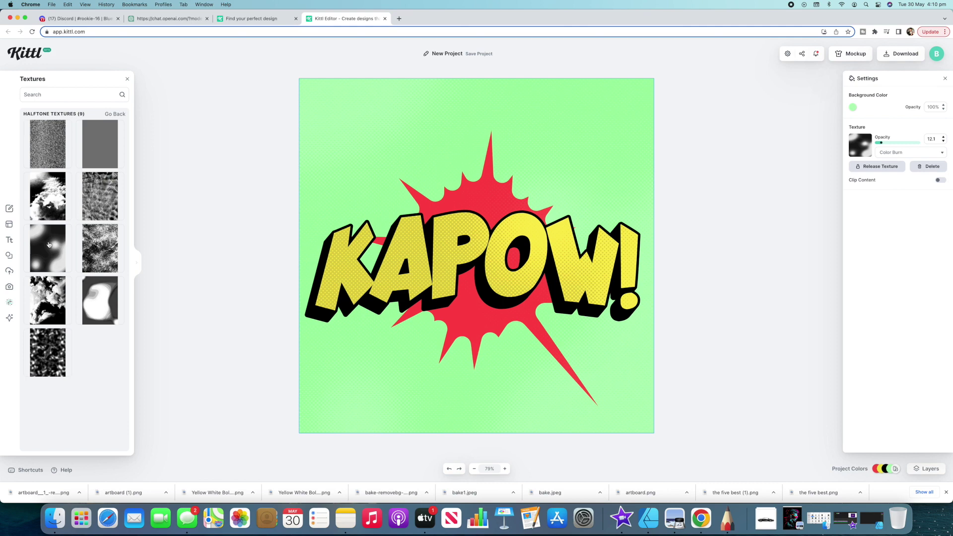
click(106, 250)
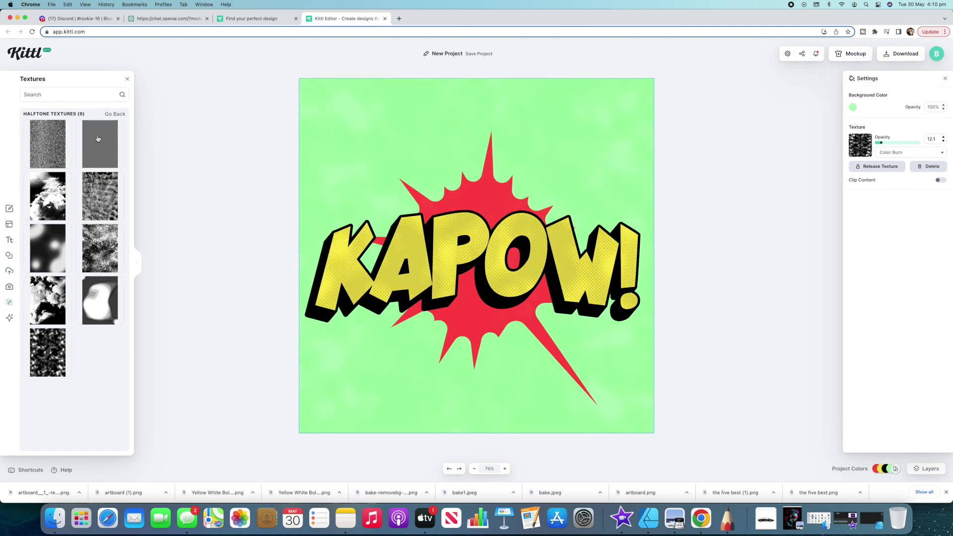
click(98, 139)
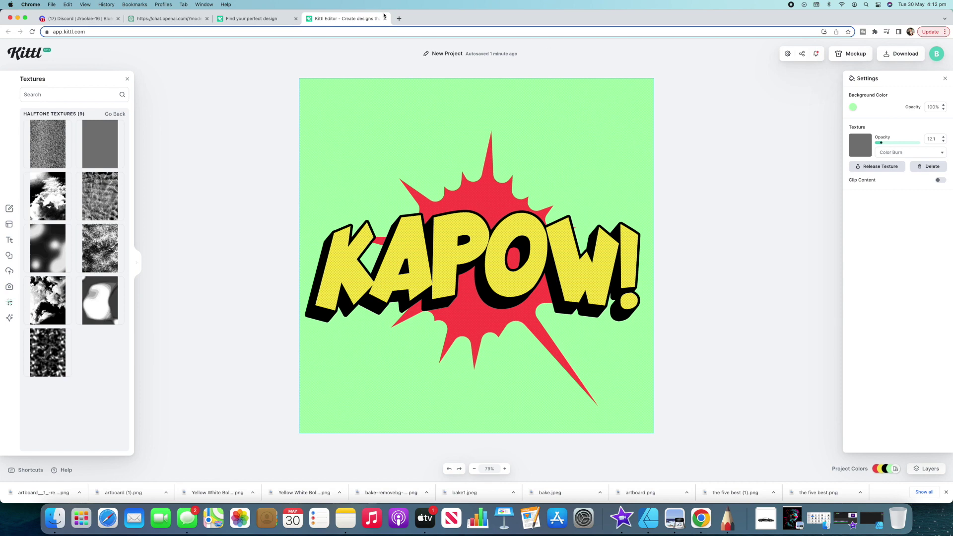
Step: Open another project in a new browser tab and add a headline reading "KAPOW" on its light green artboard
click(399, 18)
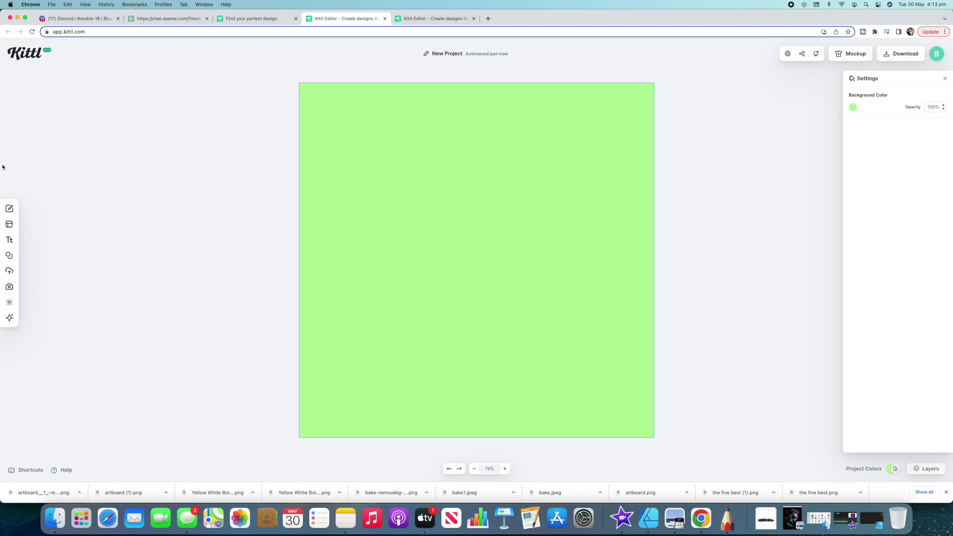
click(9, 241)
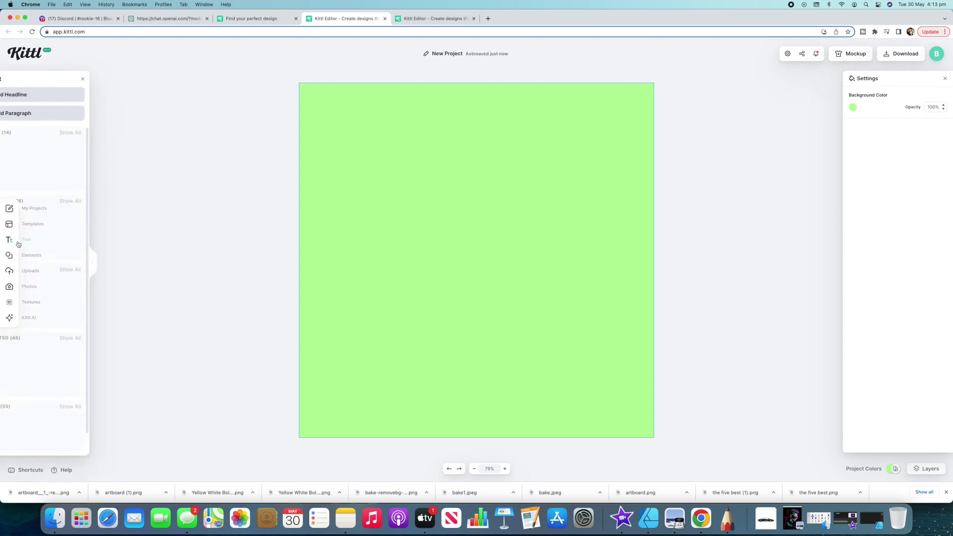
click(54, 99)
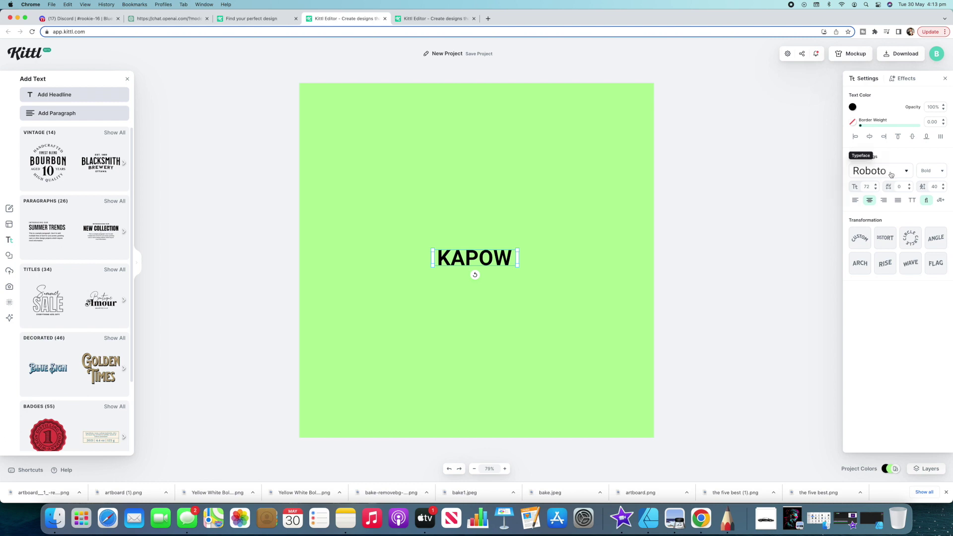
Step: Search the typefaces for "catch" and apply Signpainter Catchwords to the KAPOW headline
click(890, 173)
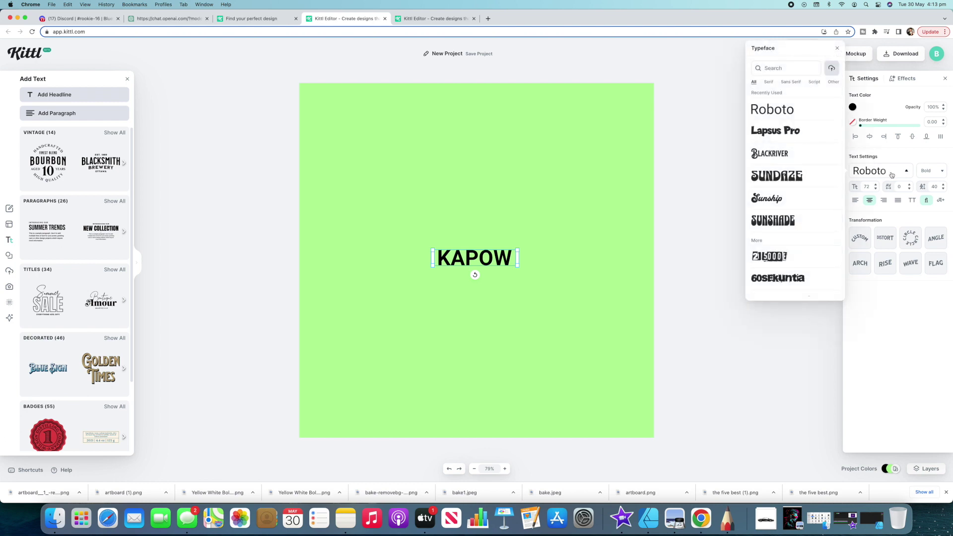
click(778, 66)
text(catch)
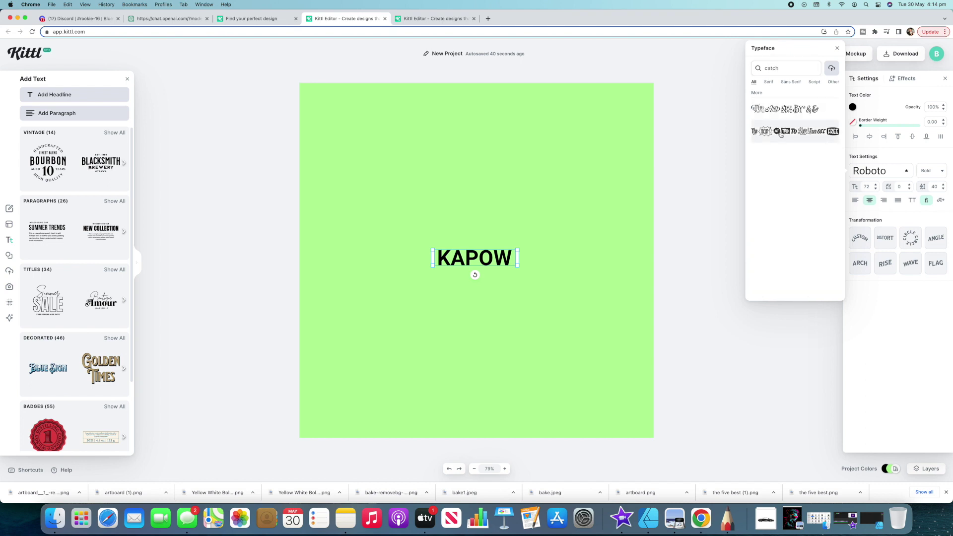
click(780, 132)
click(497, 331)
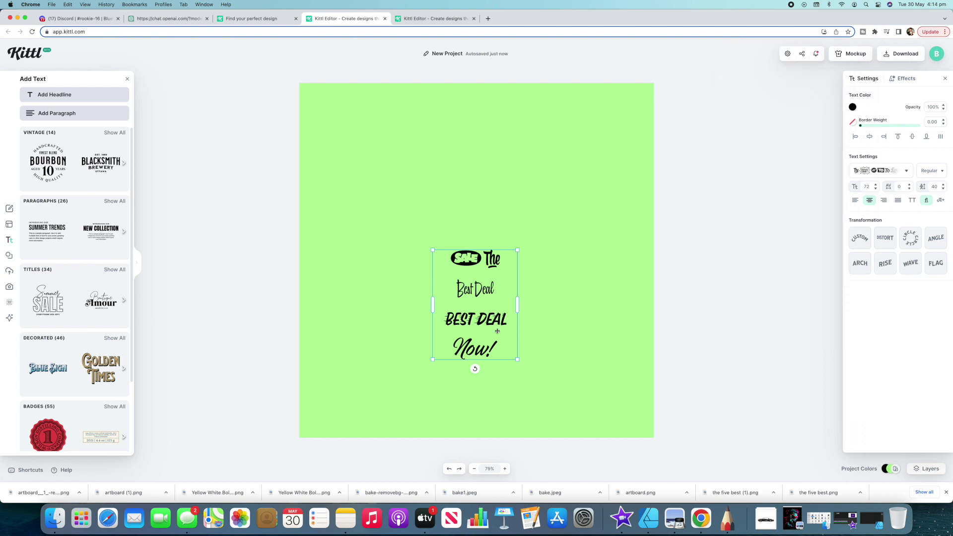
Step: Insert the oval SALE badge from the Signpainter Catchwords glyphs into the text
click(502, 349)
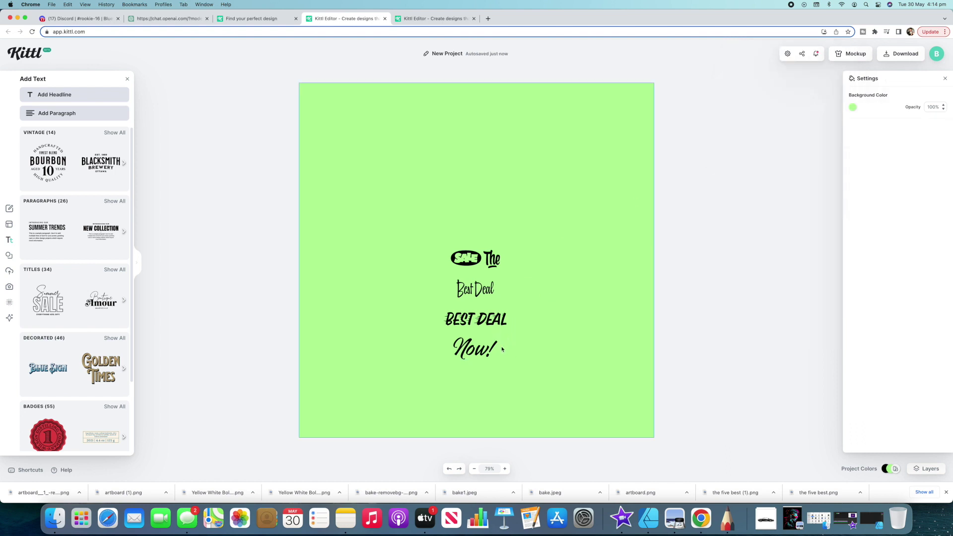
click(502, 349)
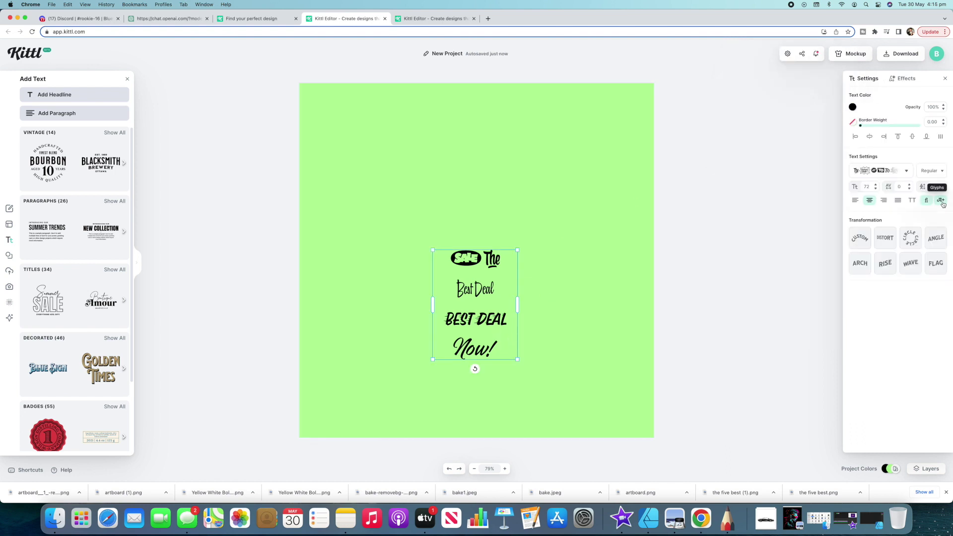
click(941, 202)
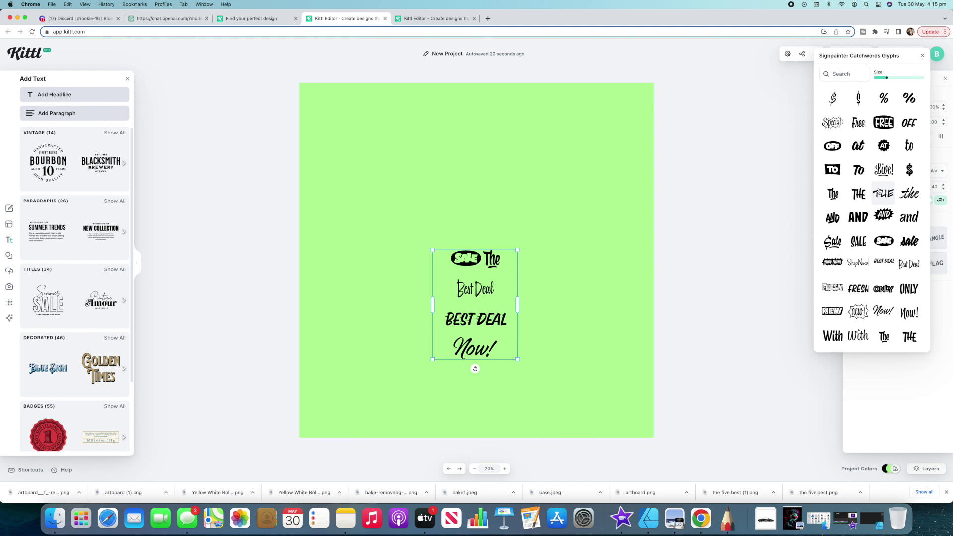
scroll(877, 192, down, 3)
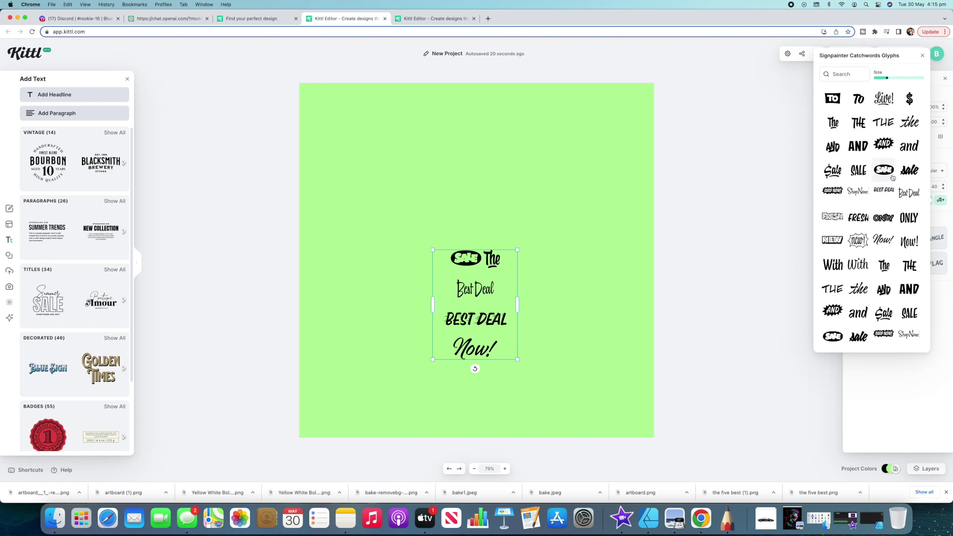
click(884, 170)
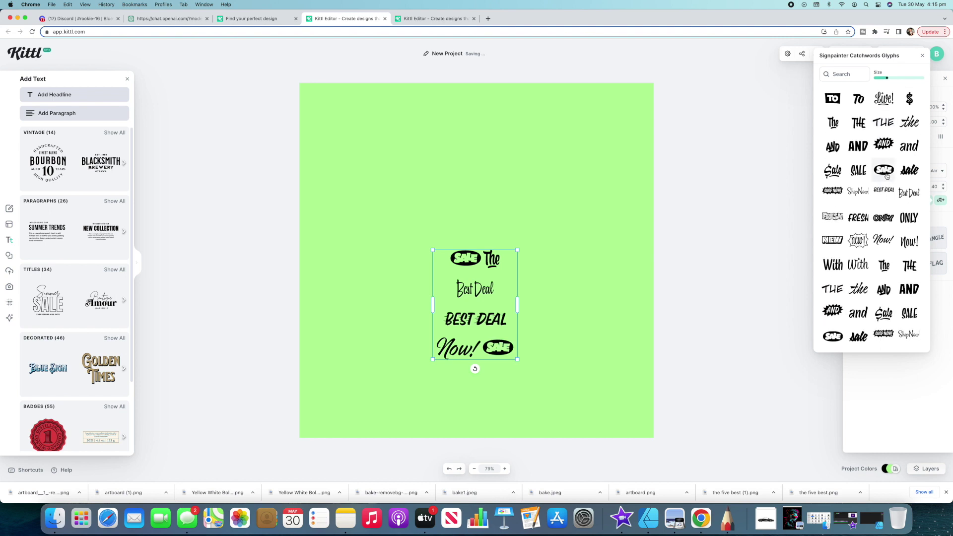
click(832, 236)
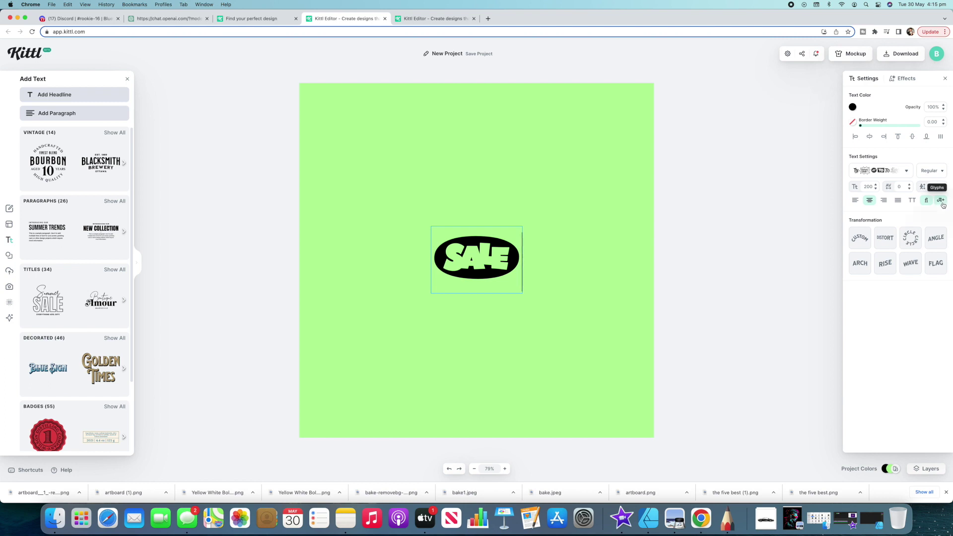
Step: Try adding the FREE badge and the Special burst glyphs after the SALE badge, and undo both additions
click(941, 201)
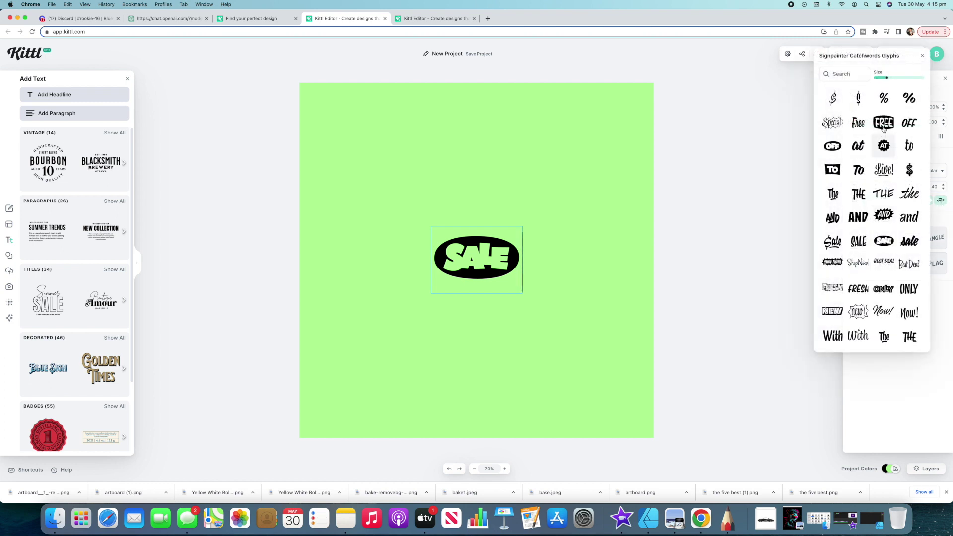
click(883, 124)
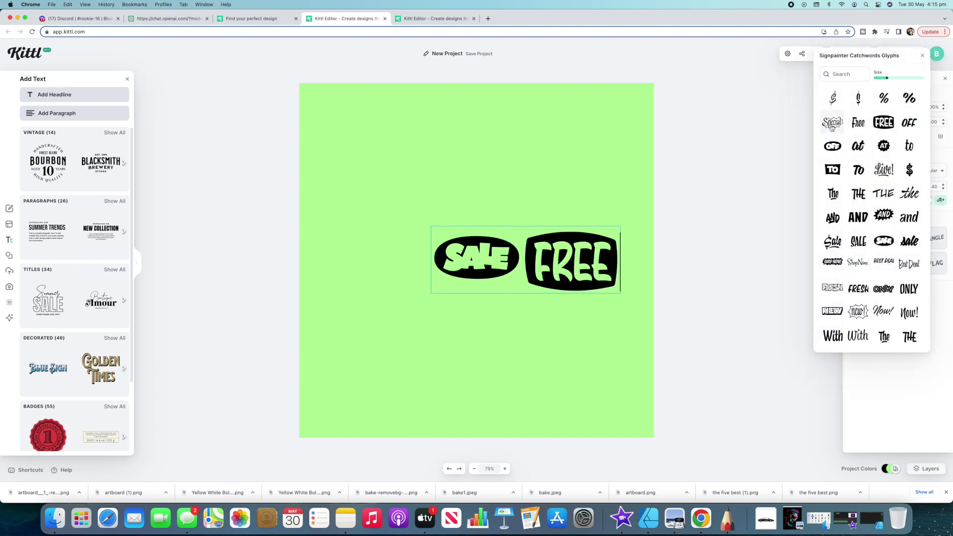
click(832, 123)
key(Escape)
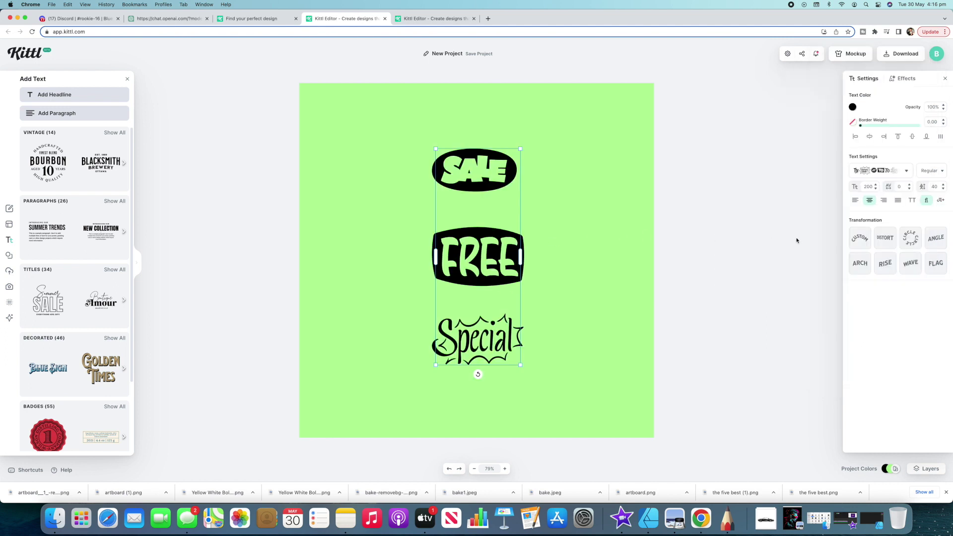
key(super+z)
key(super+z)
Step: Add the handwritten Best Deal glyph and the bold script sale glyph after the SALE badge
scroll(901, 213, down, 5)
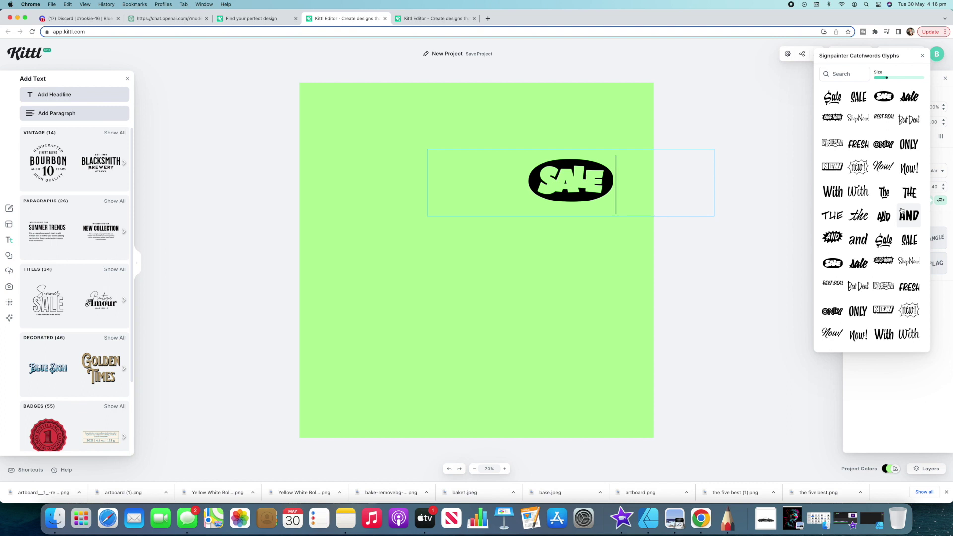
scroll(901, 211, up, 1)
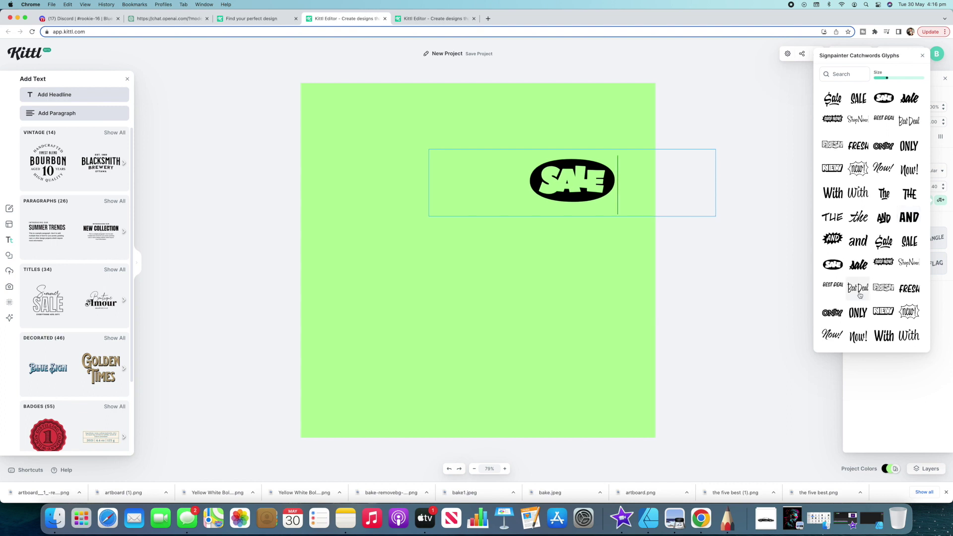
click(860, 295)
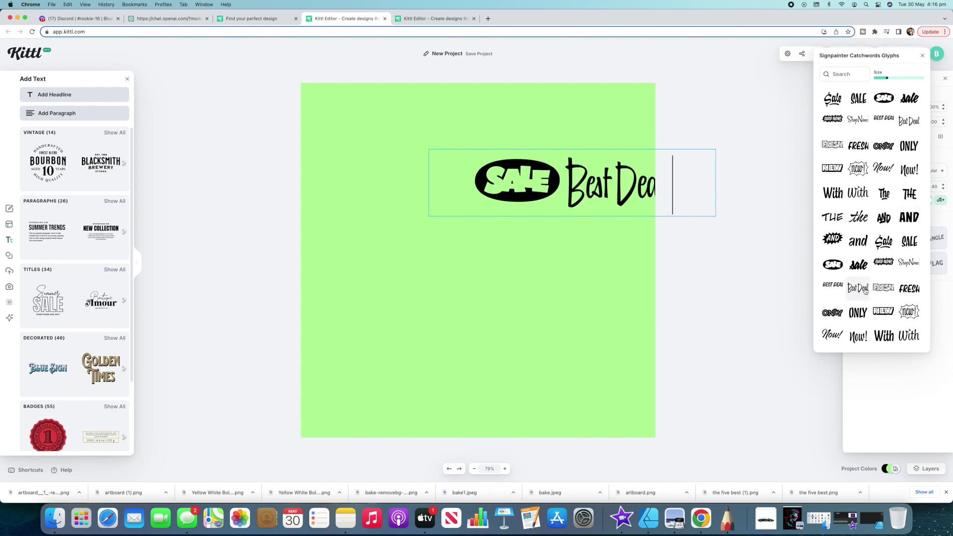
scroll(866, 266, down, 2)
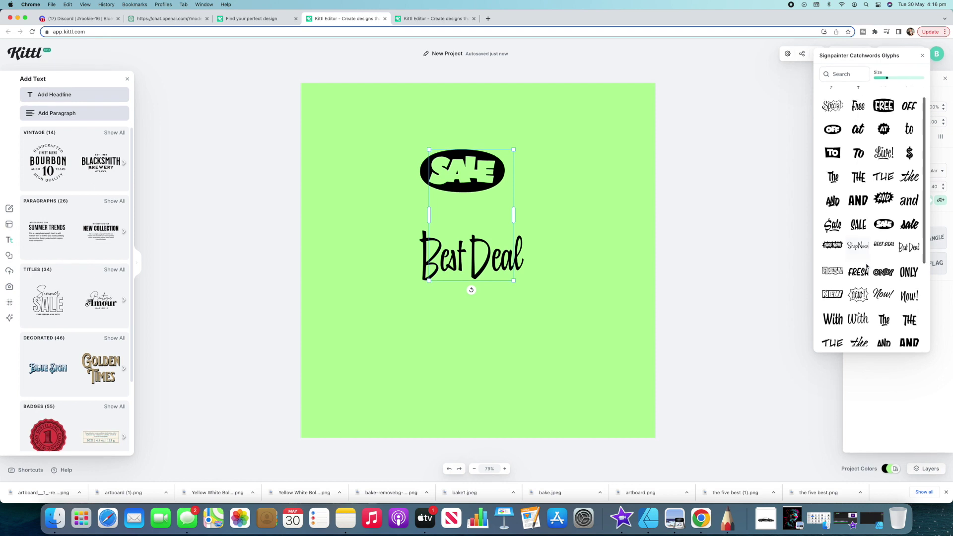
scroll(866, 267, down, 4)
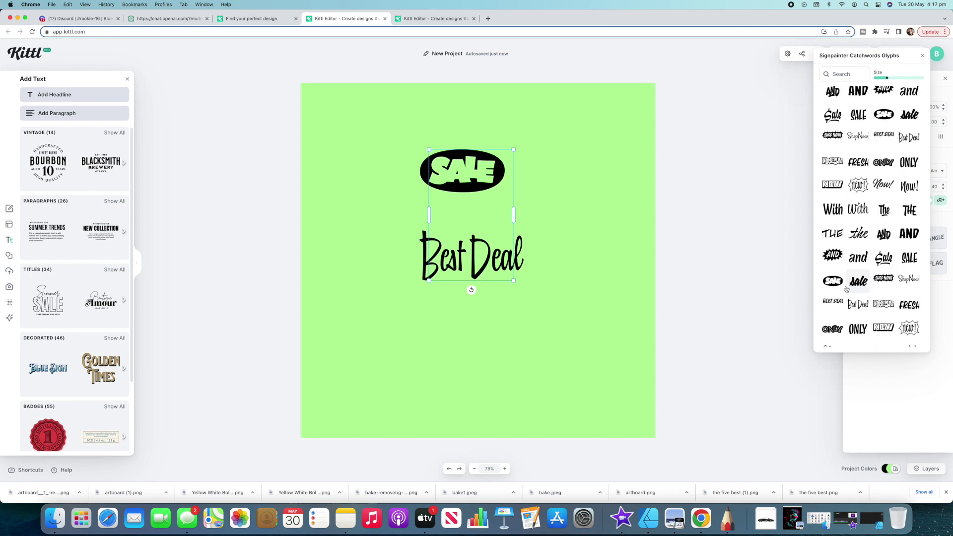
click(859, 282)
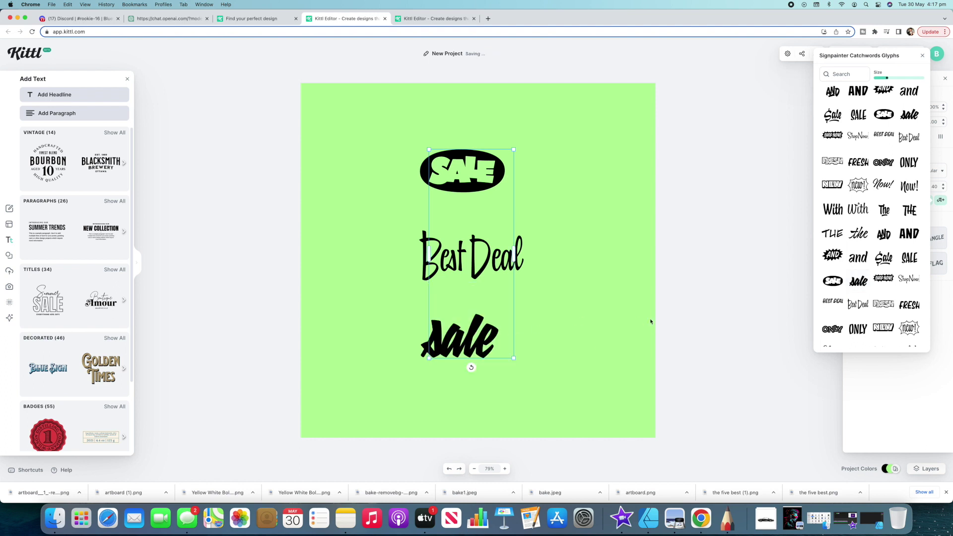
Step: Switch to the KAPOW! design's cap mockup and browse the remaining mockup categories down to Kids Wear
key(ctrl+Tab)
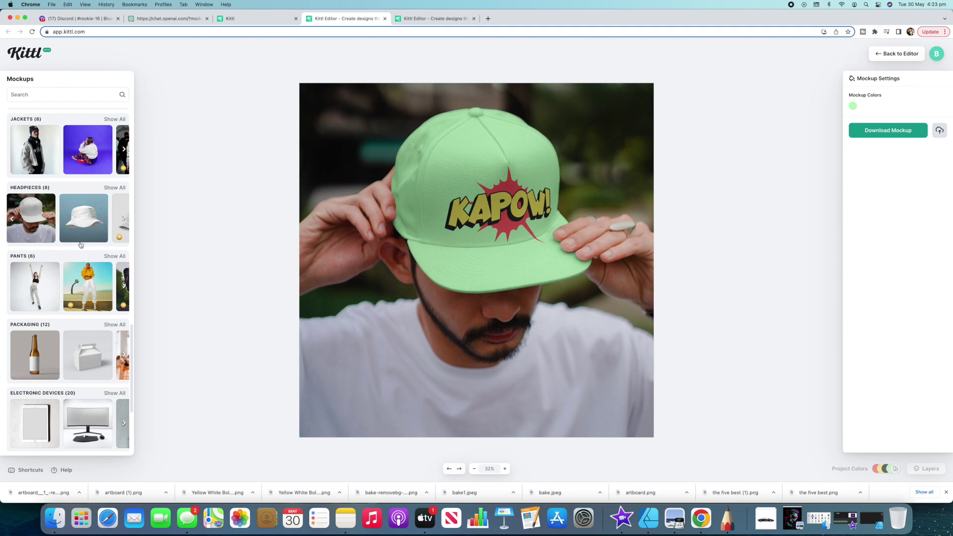
scroll(77, 243, down, 5)
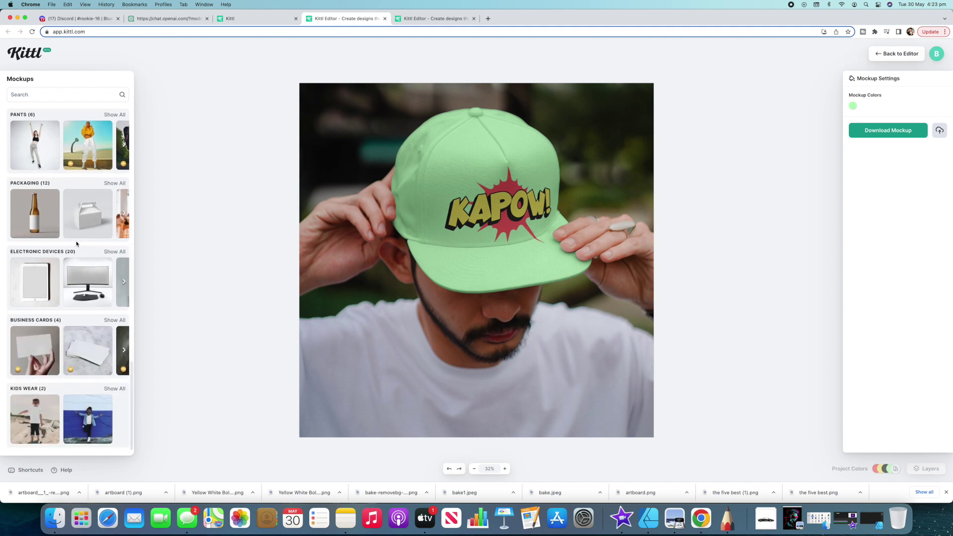